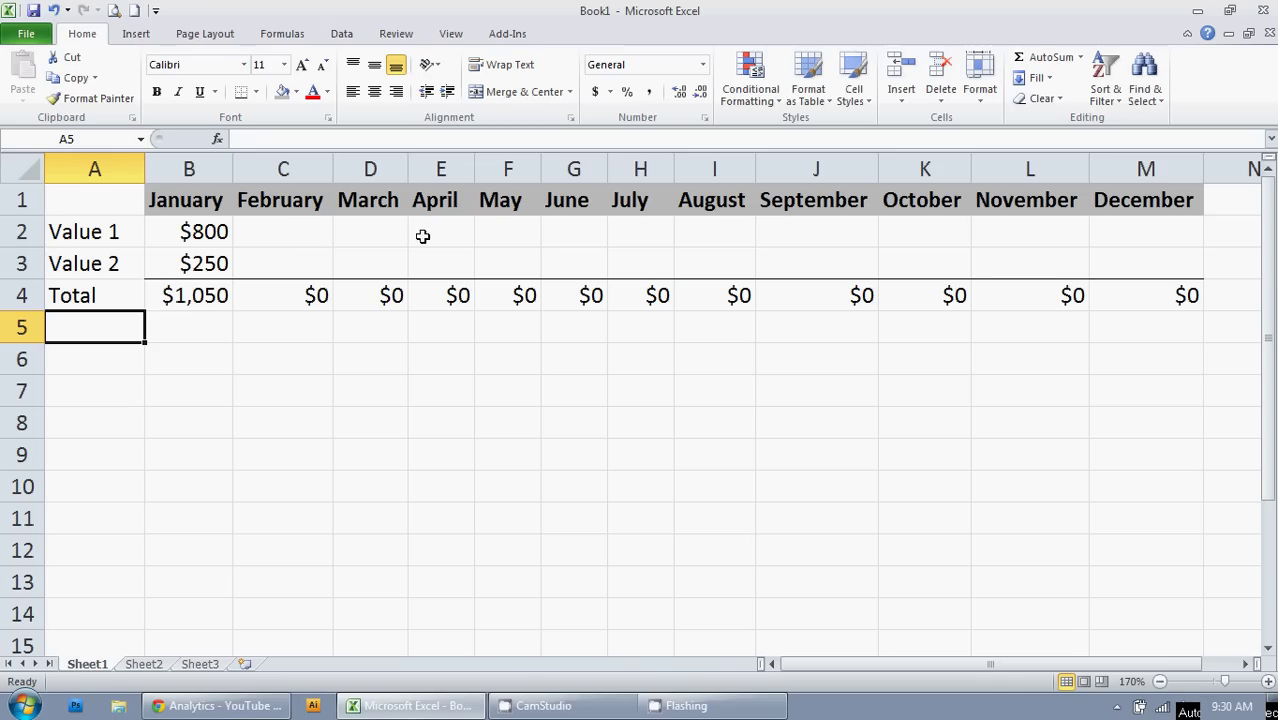
Test February's total formula with 100 and 200 in C2:C3, then clear those test values.
{"action": "left_click", "coordinate": [285, 298]}
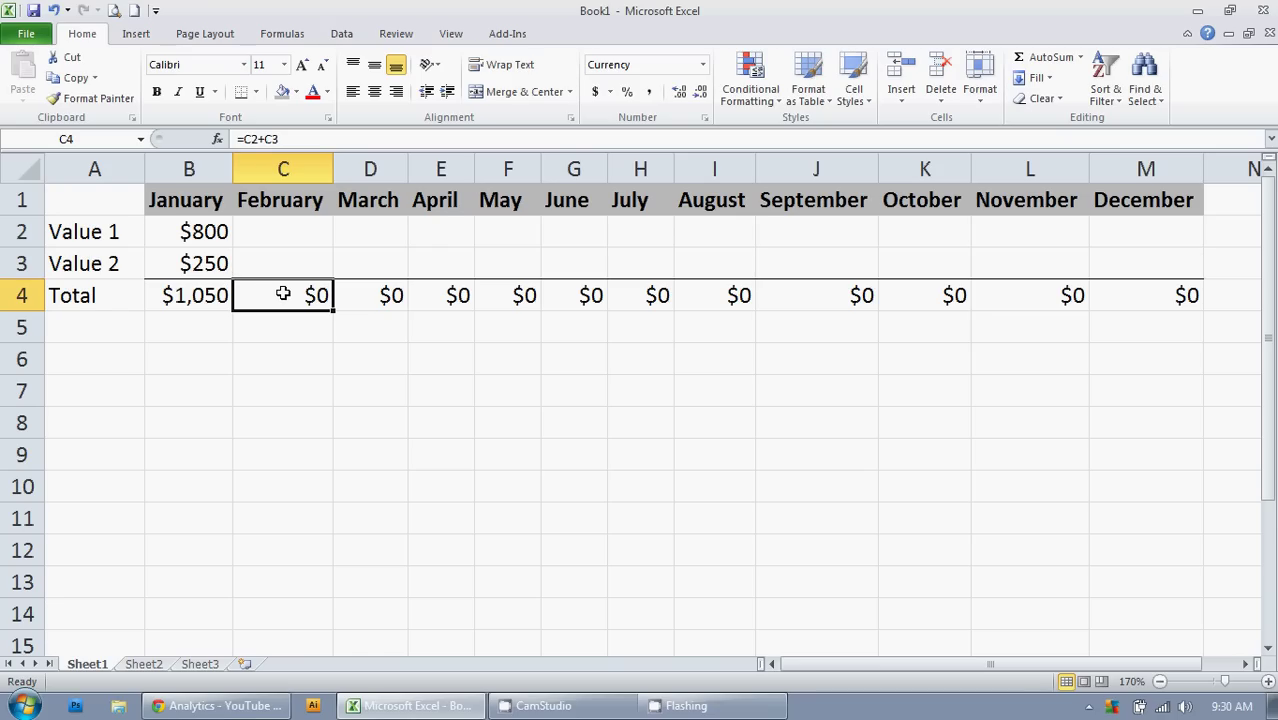
{"action": "key", "text": "ctrl+shift+Right"}
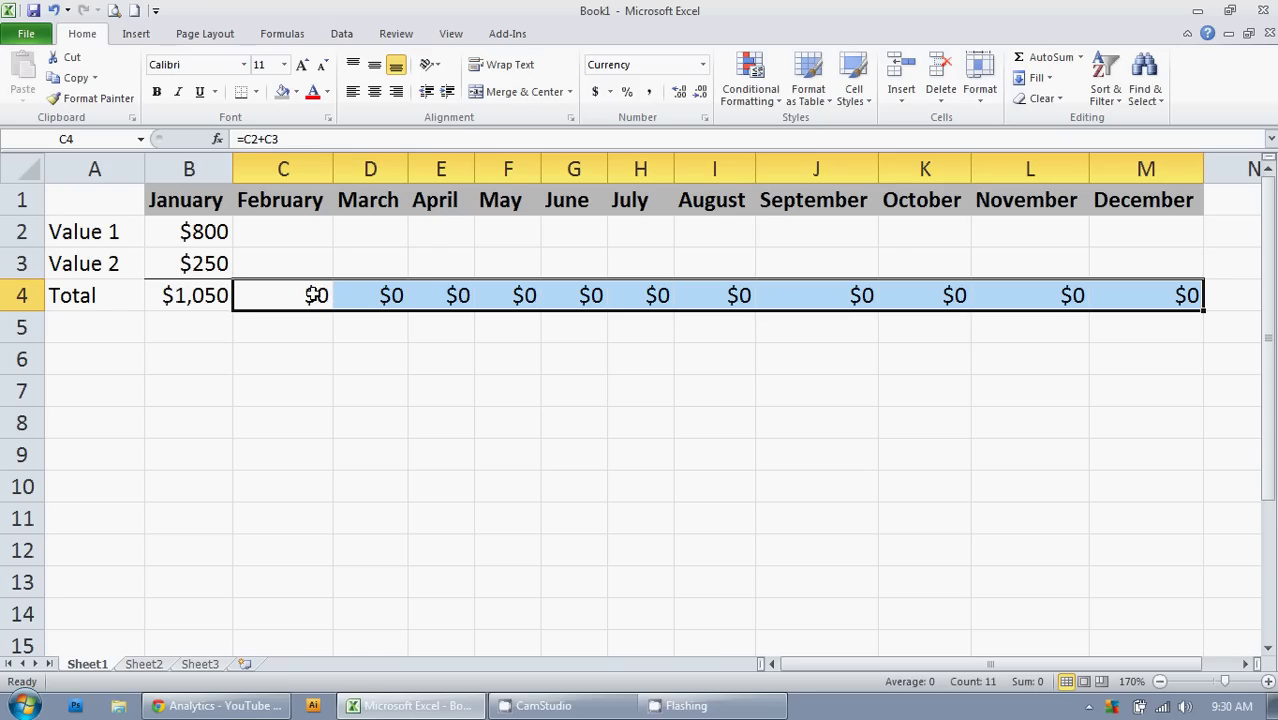
{"action": "key", "text": "ctrl+shift+Left"}
{"action": "left_click", "coordinate": [295, 233]}
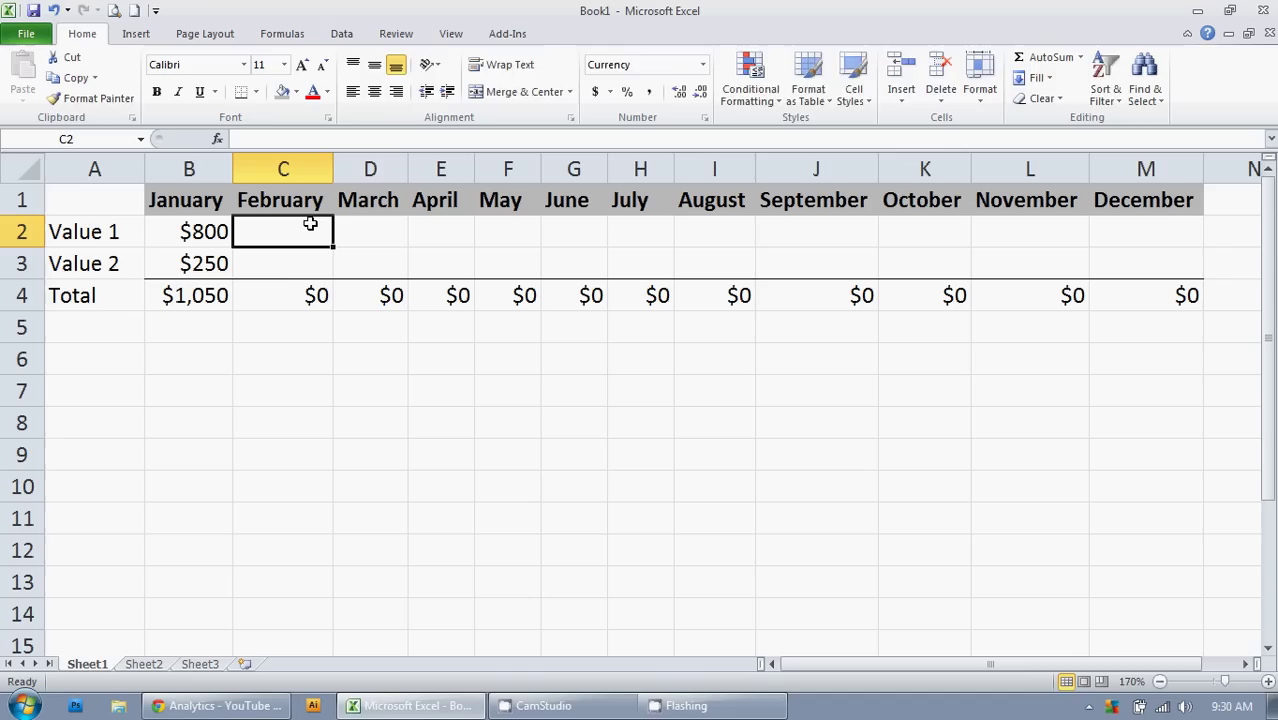
{"action": "type", "text": "100"}
{"action": "key", "text": "Return"}
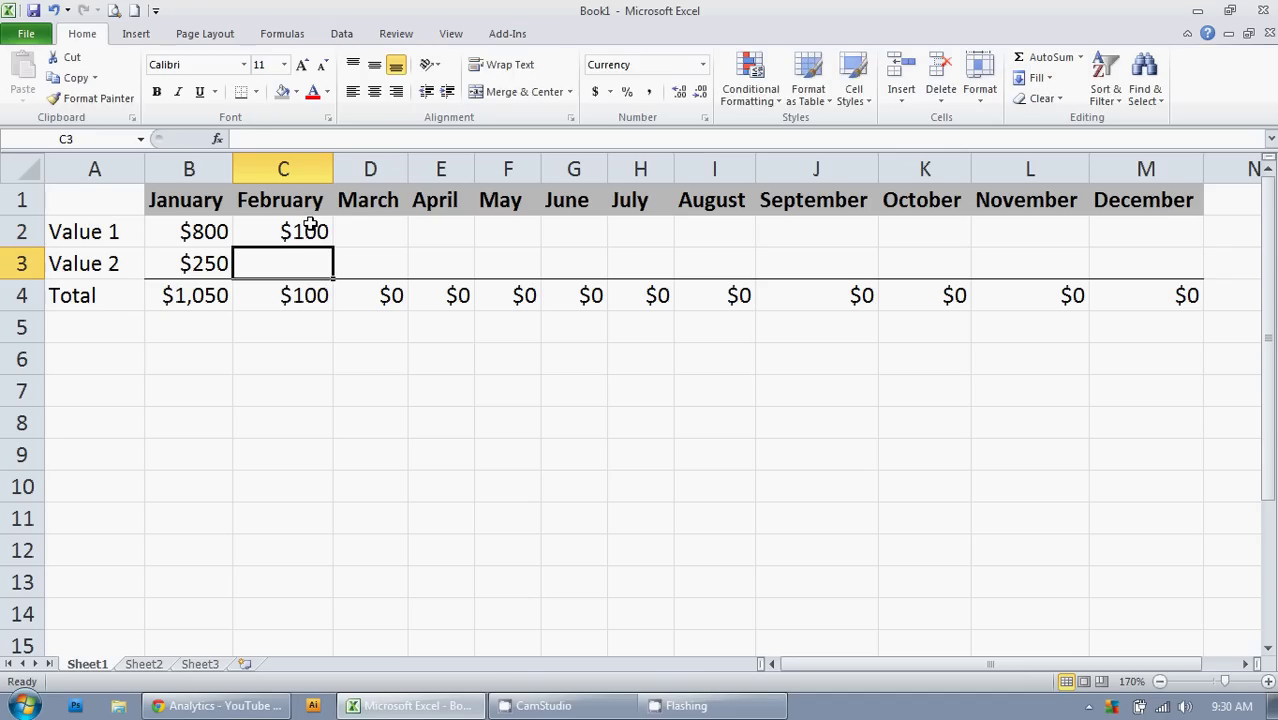
{"action": "type", "text": "200"}
{"action": "key", "text": "Return"}
{"action": "left_click_drag", "start_coordinate": [300, 263], "coordinate": [306, 225]}
{"action": "key", "text": "Delete"}
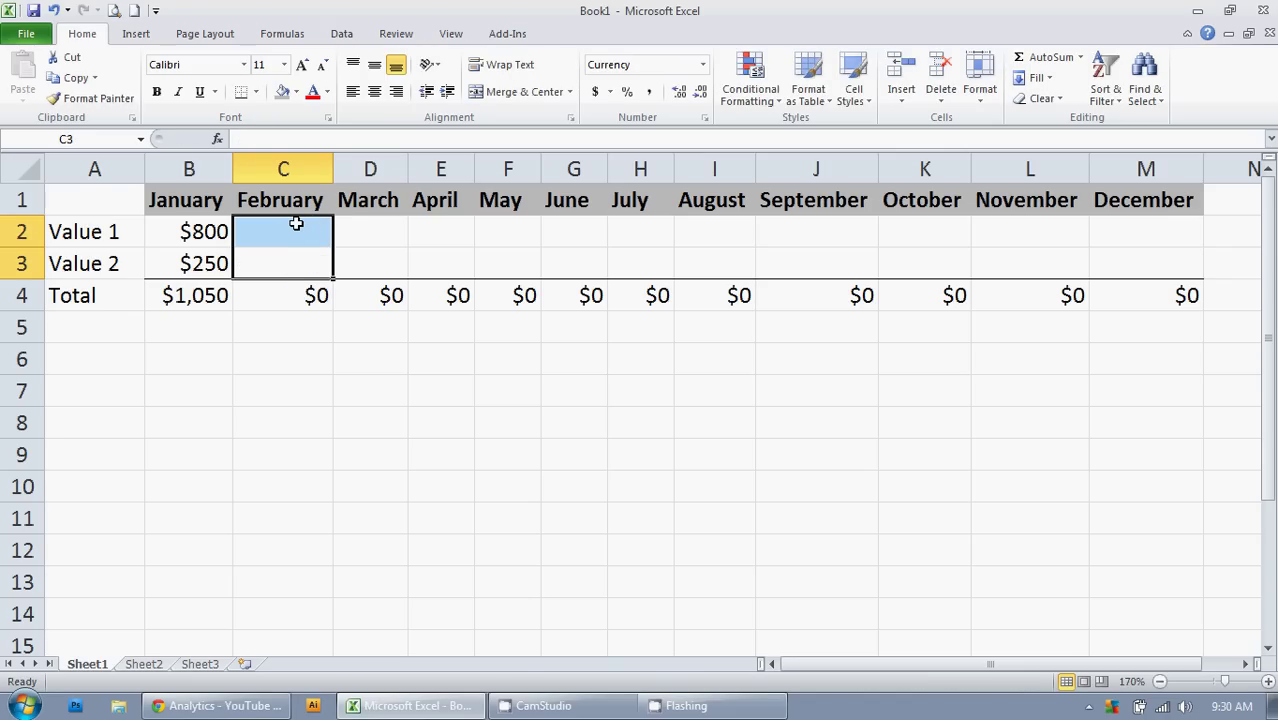
{"action": "left_click", "coordinate": [186, 230]}
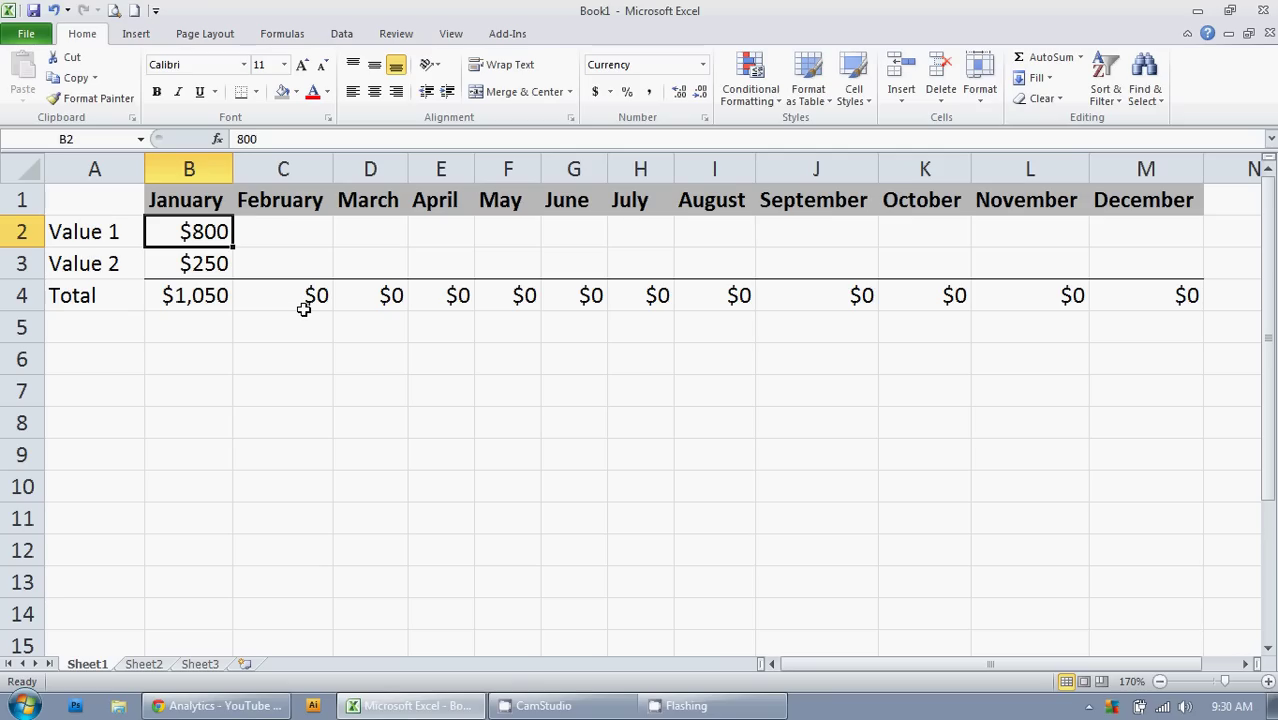
In Excel Options > Advanced, uncheck 'Show a zero in cells that have zero value' for Sheet1.
{"action": "left_click", "coordinate": [26, 35]}
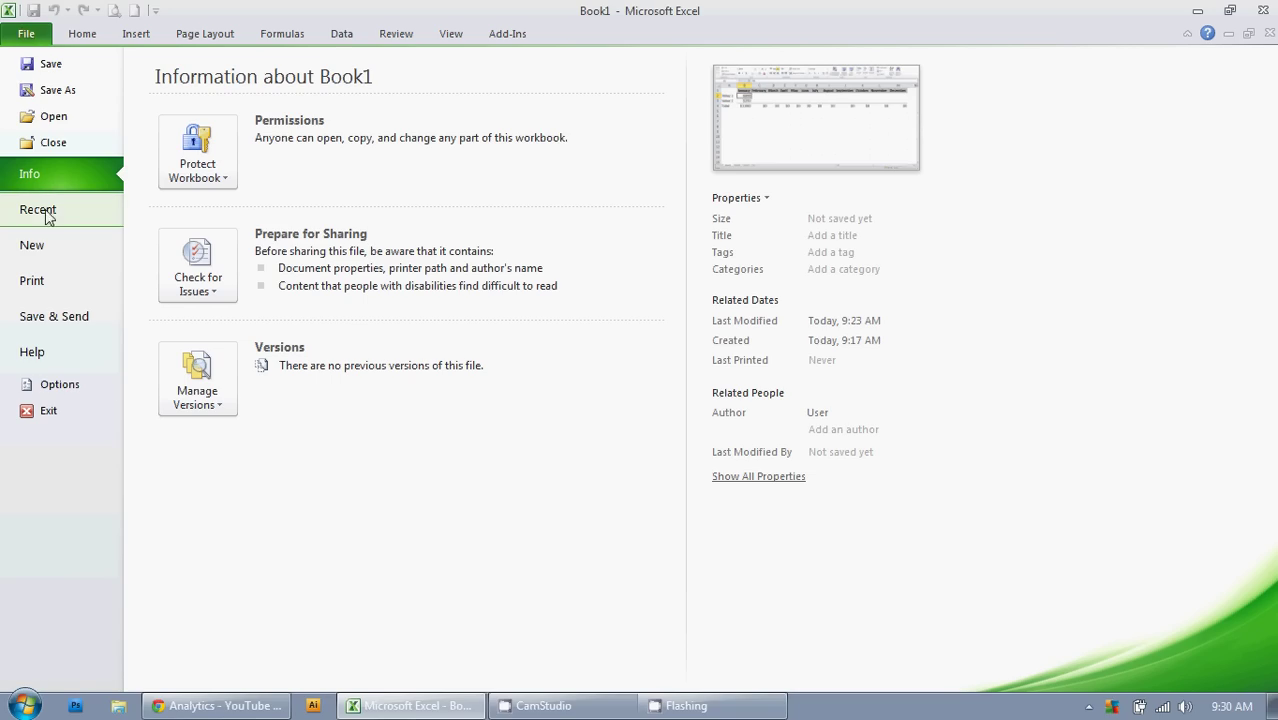
{"action": "left_click", "coordinate": [58, 389]}
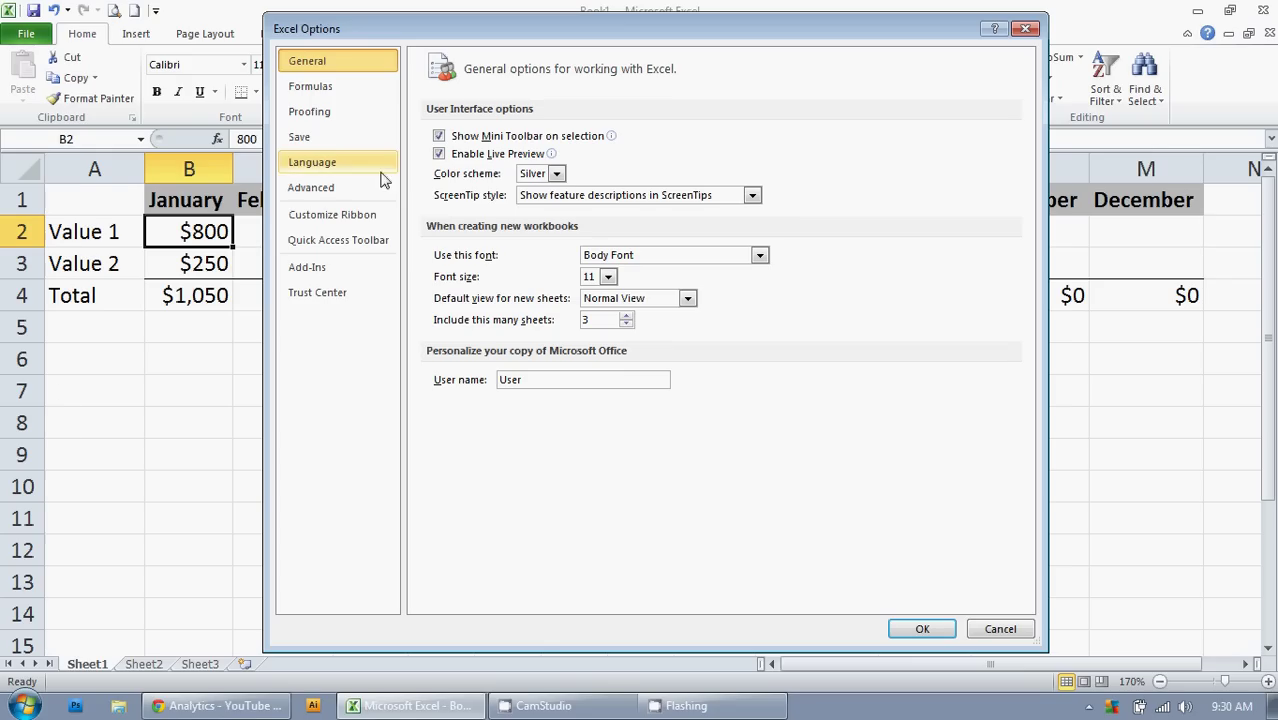
{"action": "left_click", "coordinate": [330, 190]}
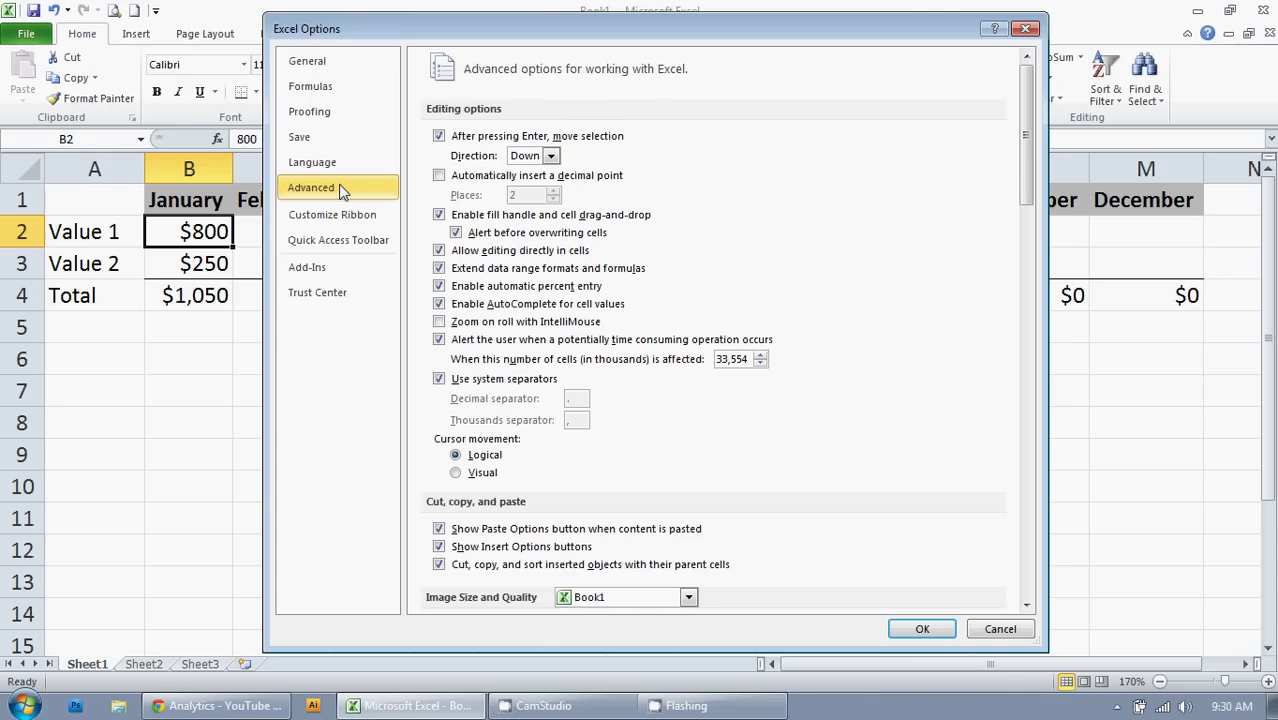
{"action": "scroll", "coordinate": [884, 261], "scroll_direction": "down", "scroll_amount": 10}
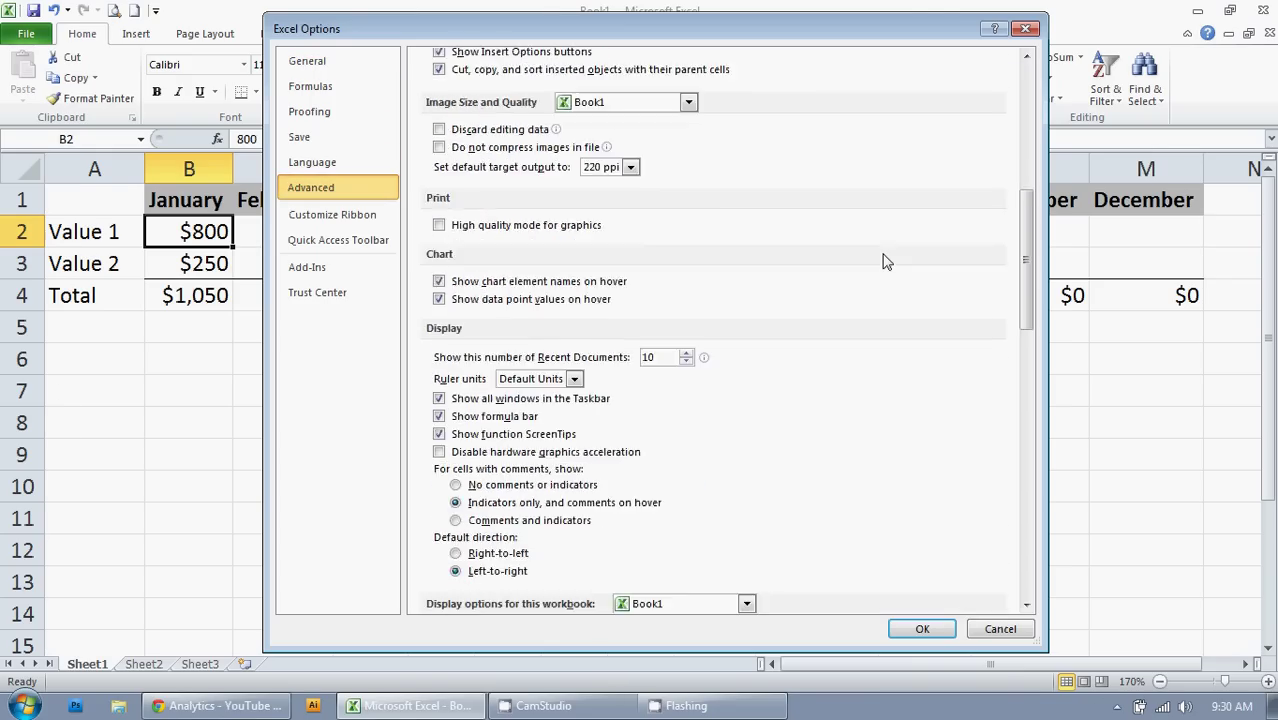
{"action": "scroll", "coordinate": [884, 261], "scroll_direction": "down", "scroll_amount": 7}
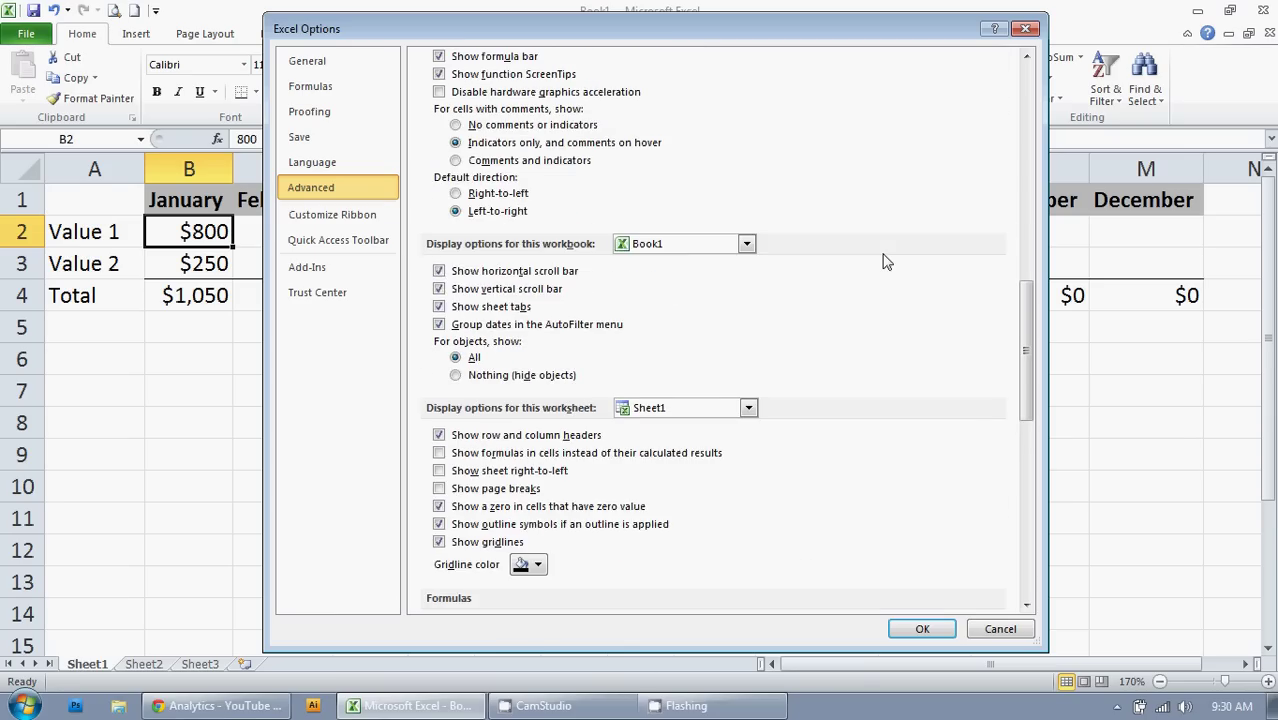
{"action": "scroll", "coordinate": [884, 261], "scroll_direction": "down", "scroll_amount": 3}
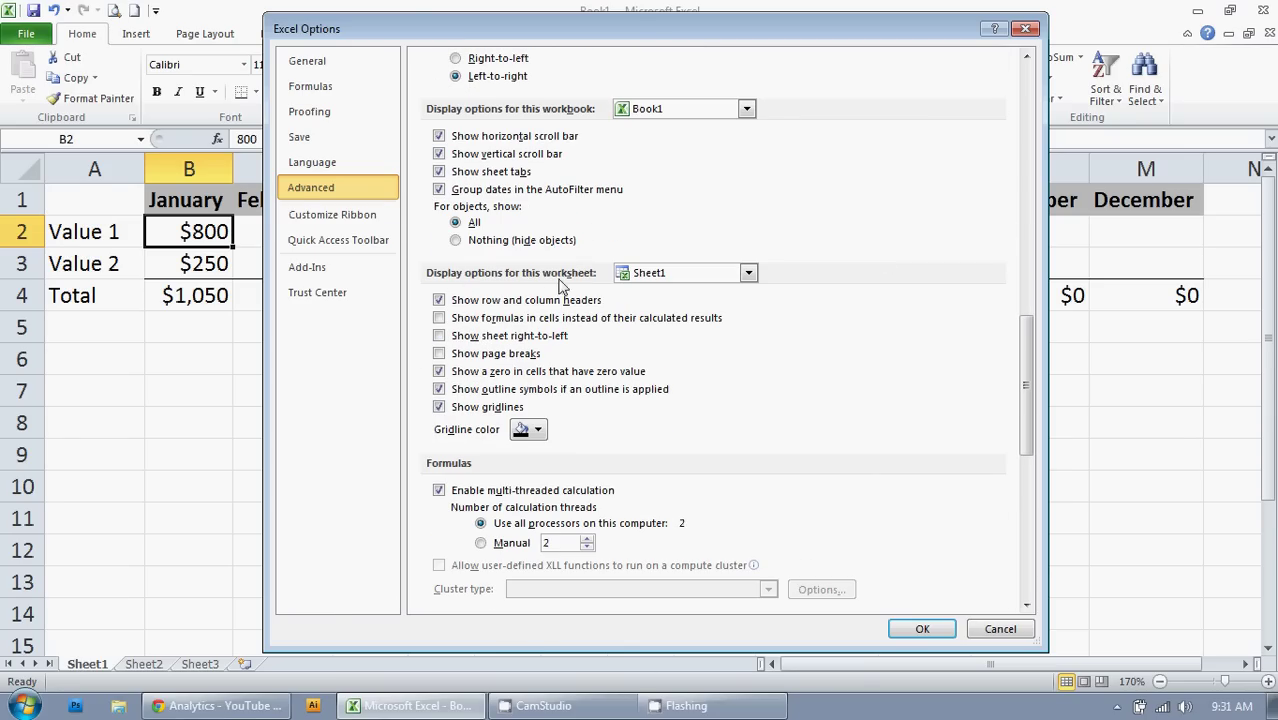
{"action": "left_click", "coordinate": [749, 274]}
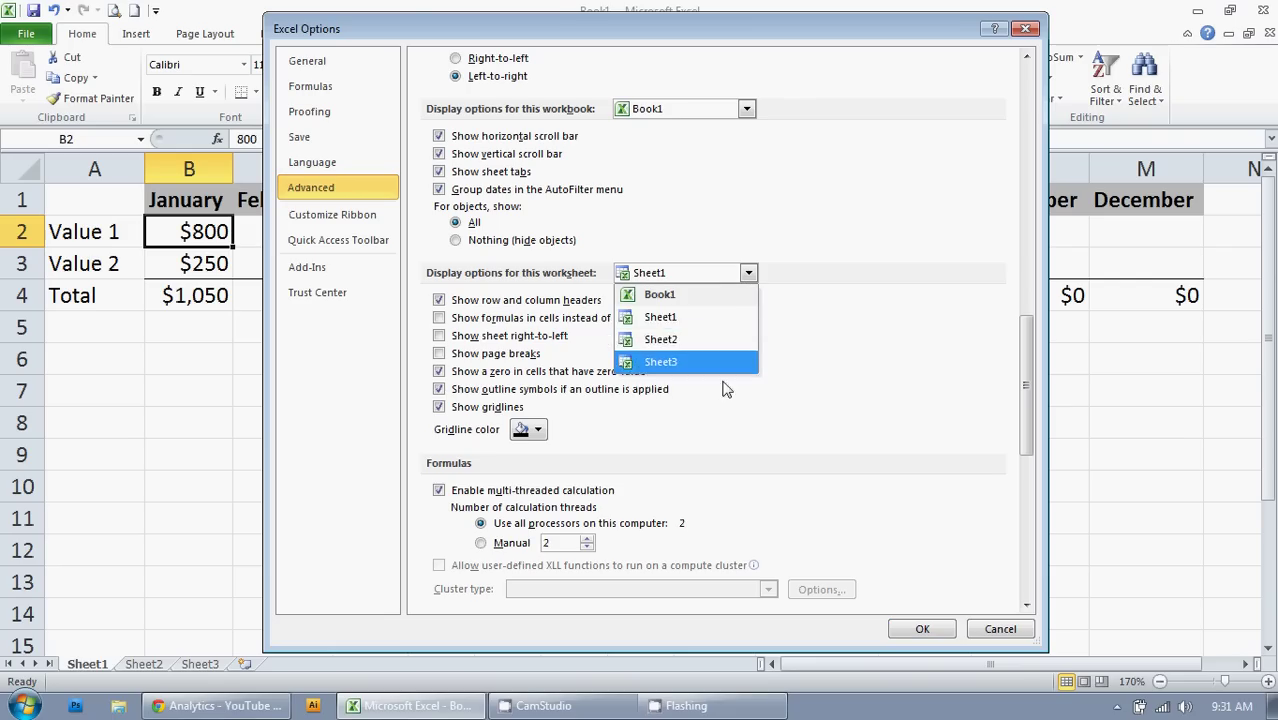
{"action": "left_click", "coordinate": [694, 318]}
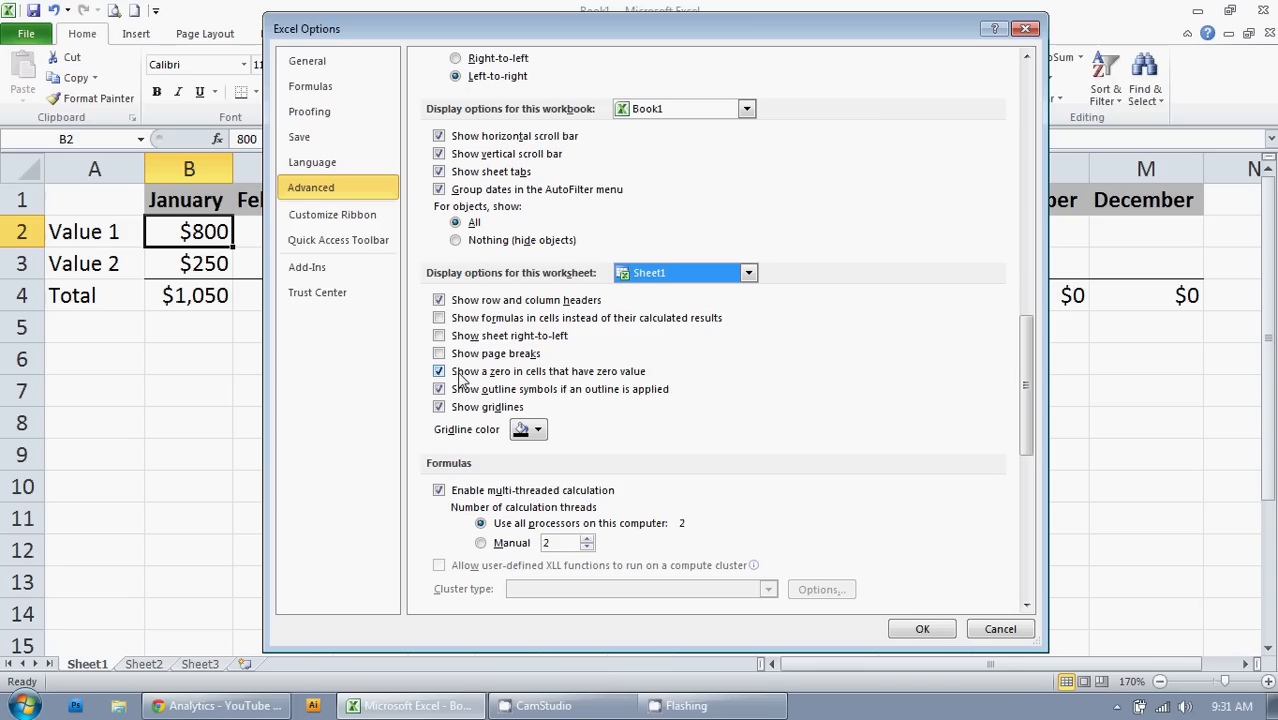
{"action": "left_click", "coordinate": [440, 372]}
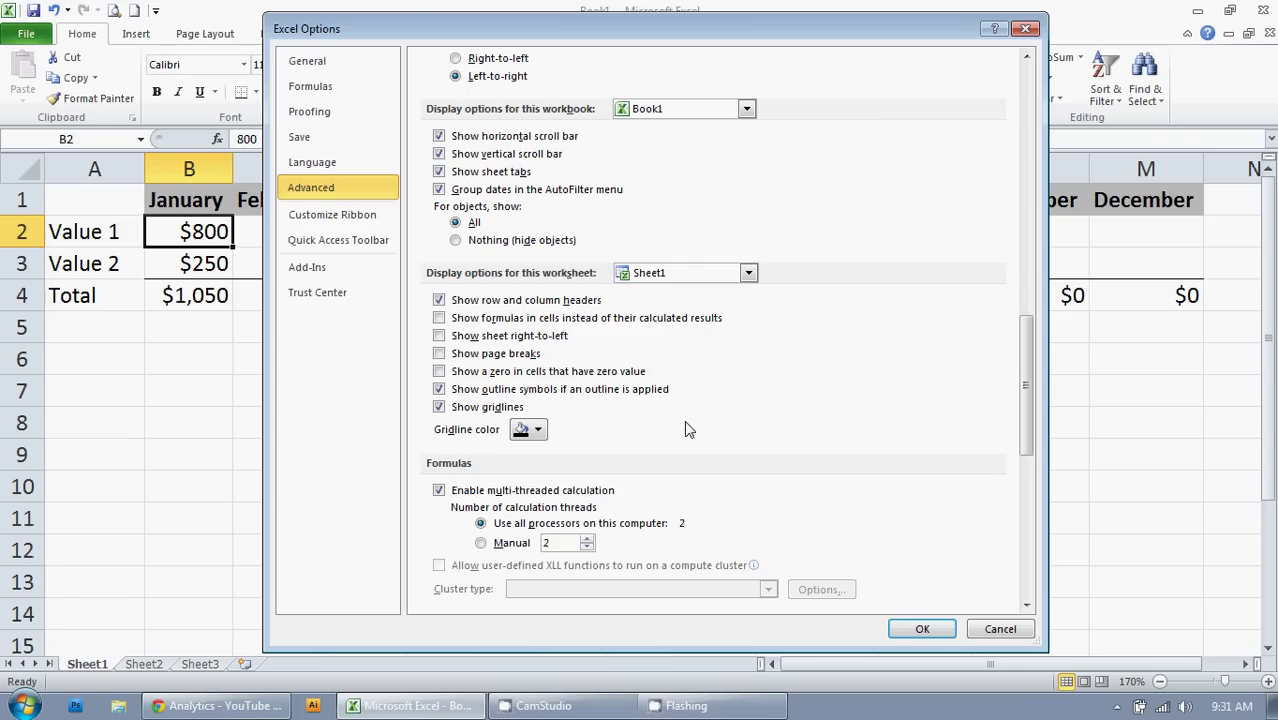
Apply the options and check that the blank row 4 totals still hold their formulas.
{"action": "left_click", "coordinate": [924, 629]}
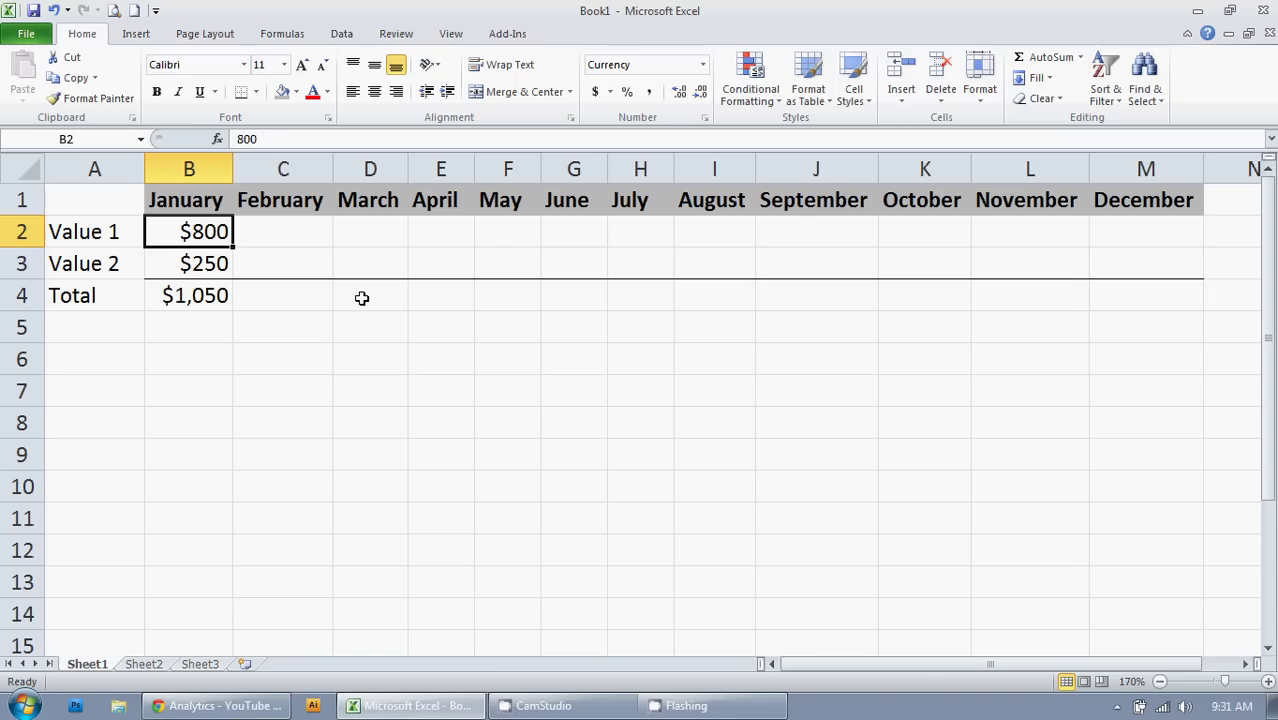
{"action": "left_click_drag", "start_coordinate": [442, 294], "coordinate": [726, 283]}
{"action": "left_click", "coordinate": [316, 296]}
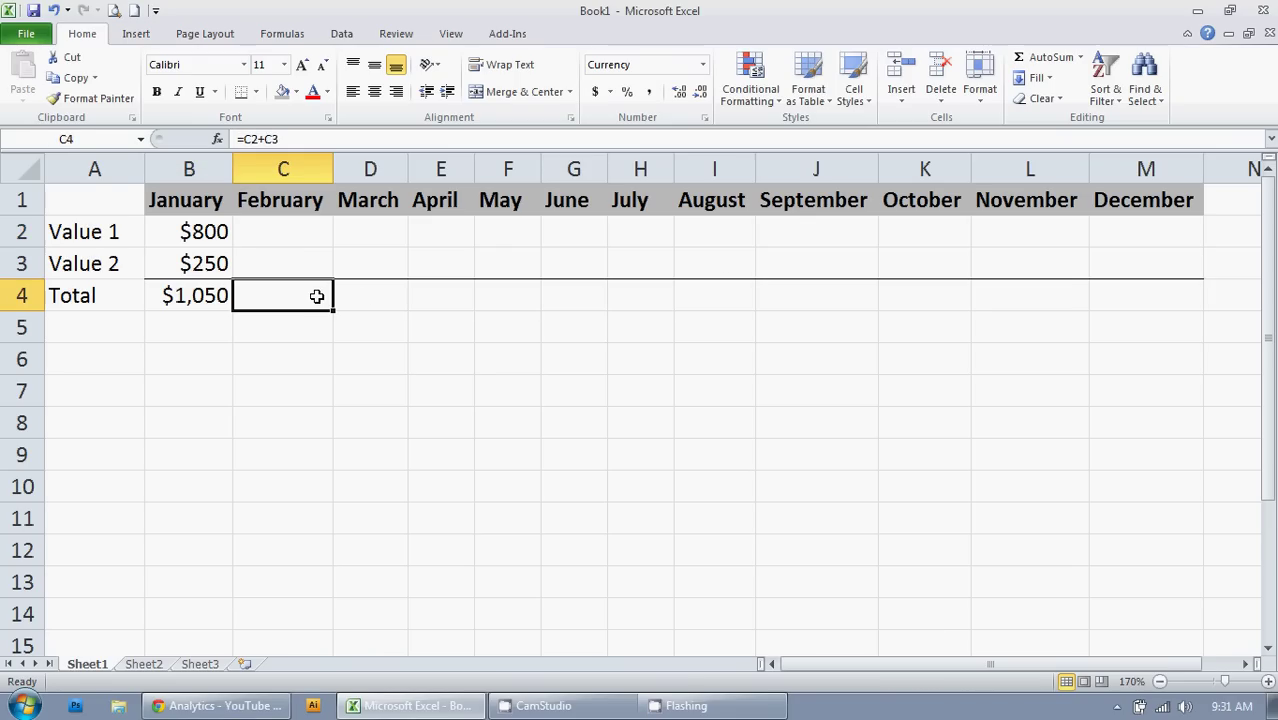
{"action": "left_click_drag", "start_coordinate": [350, 295], "coordinate": [958, 296]}
{"action": "left_click", "coordinate": [328, 297]}
Re-enable 'Show a zero in cells that have zero value' in Advanced options so $0 totals reappear.
{"action": "left_click", "coordinate": [27, 36]}
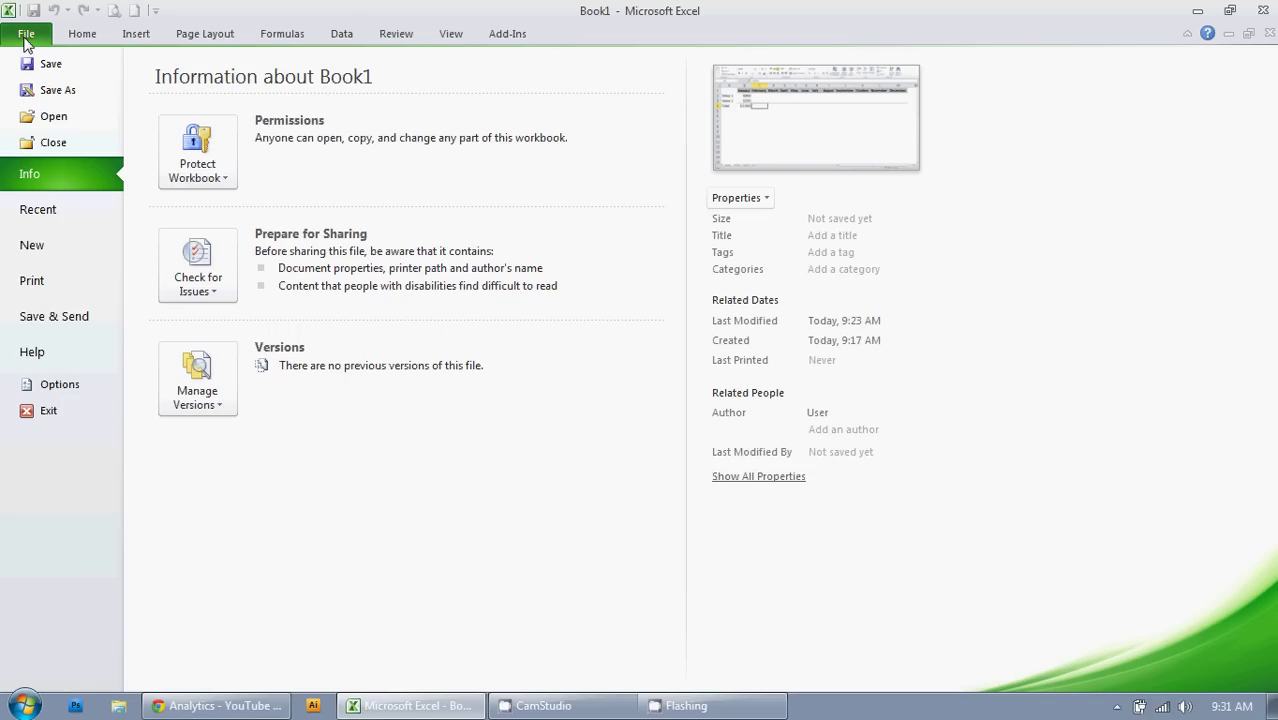
{"action": "left_click", "coordinate": [59, 384]}
{"action": "left_click", "coordinate": [311, 187]}
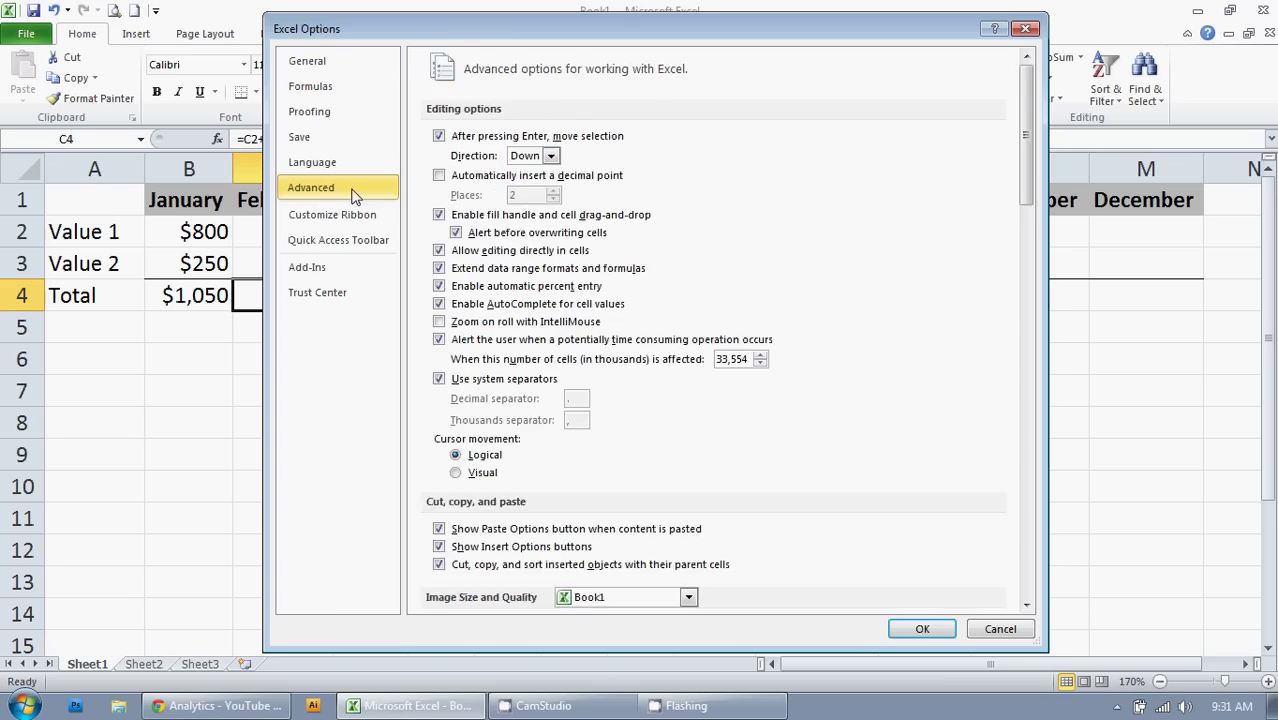
{"action": "scroll", "coordinate": [716, 230], "scroll_direction": "down", "scroll_amount": 10}
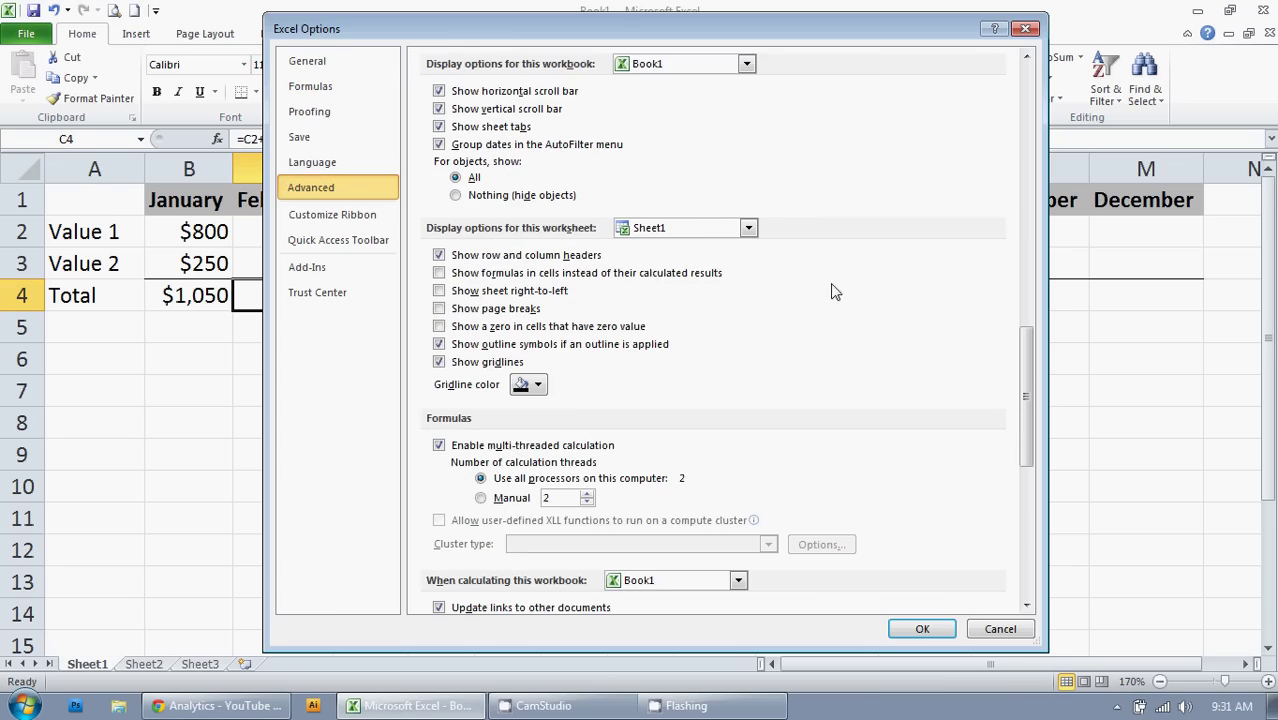
{"action": "scroll", "coordinate": [815, 332], "scroll_direction": "down", "scroll_amount": 1}
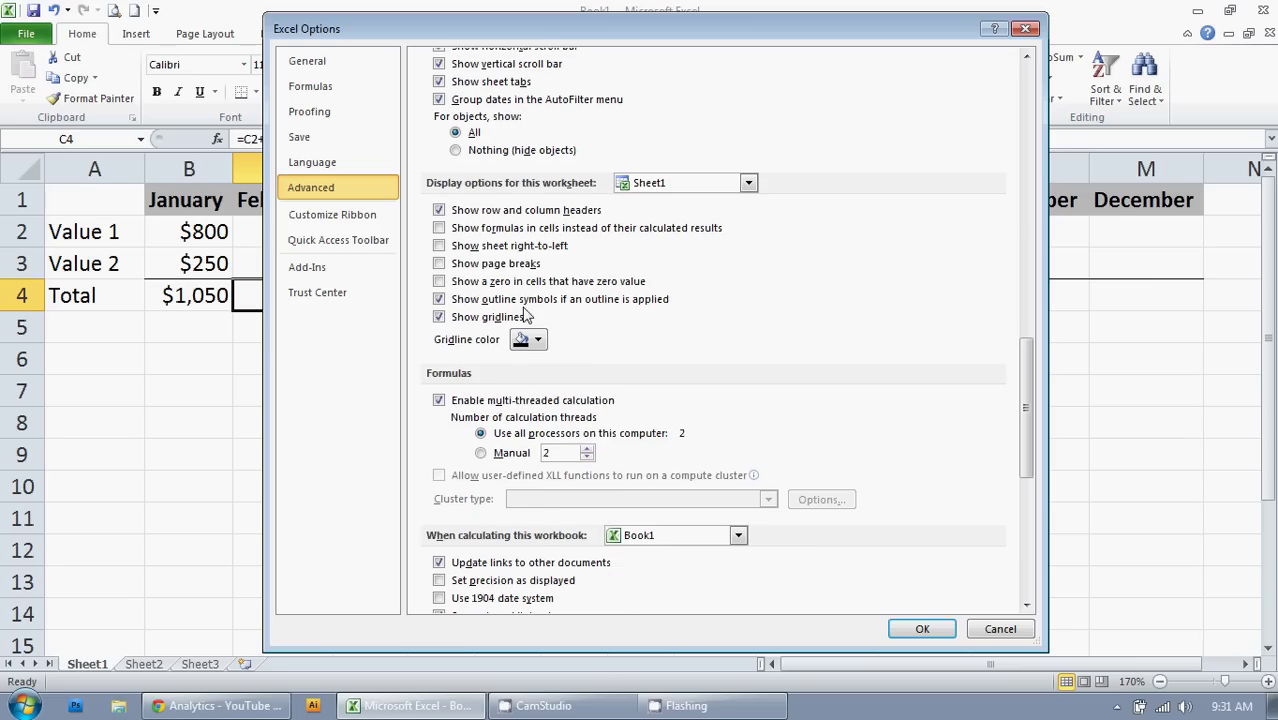
{"action": "left_click", "coordinate": [922, 628]}
{"action": "left_click", "coordinate": [345, 332]}
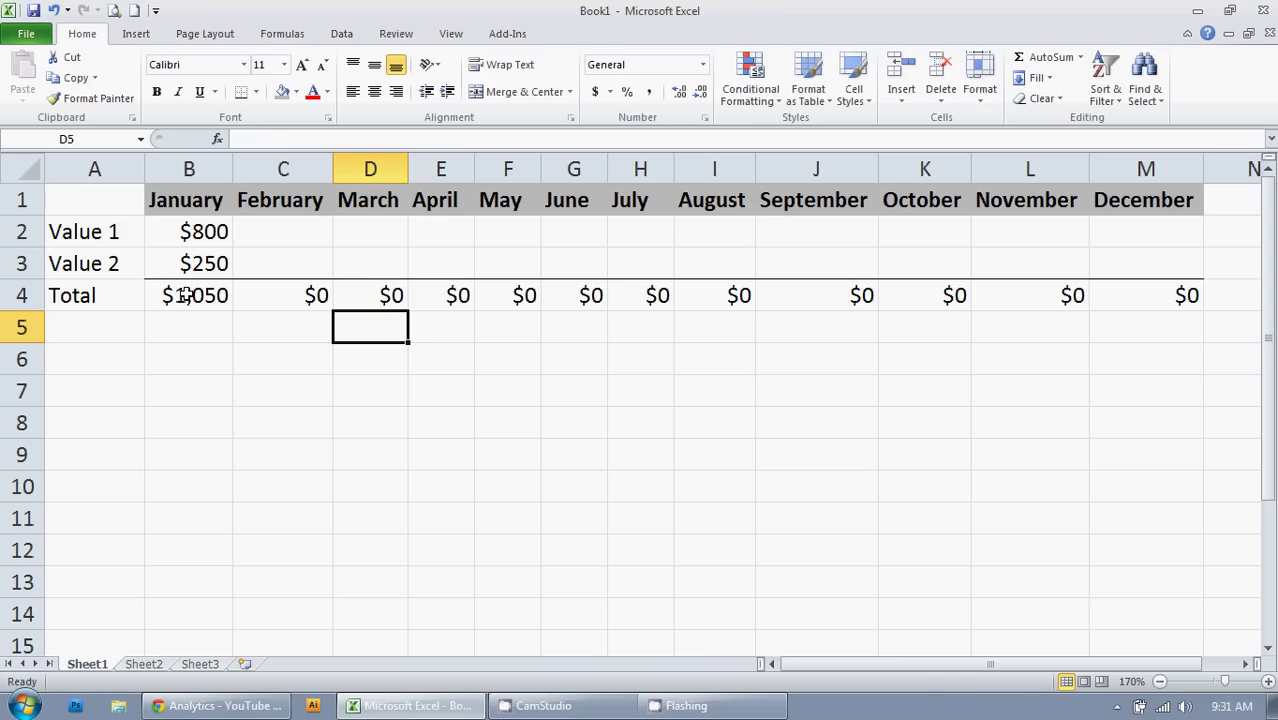
Review the row 4 monthly totals, then select the entire worksheet.
{"action": "left_click_drag", "start_coordinate": [185, 295], "coordinate": [1131, 306]}
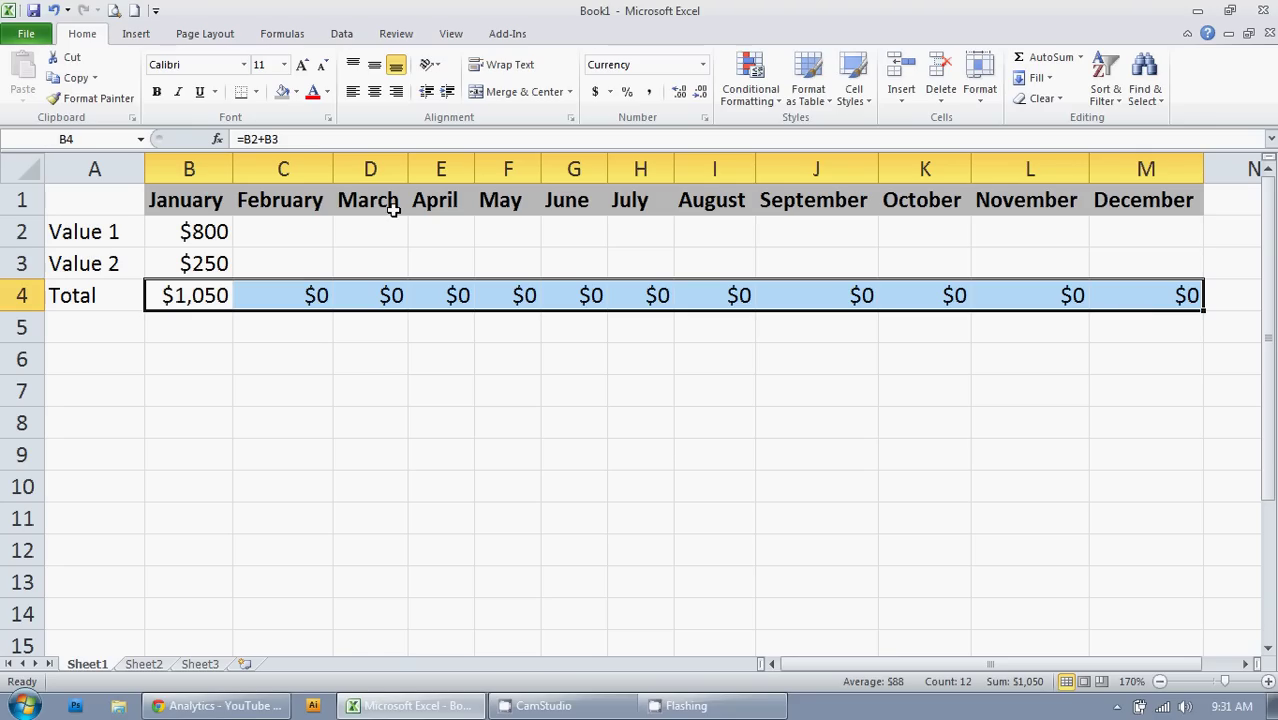
{"action": "left_click", "coordinate": [16, 169]}
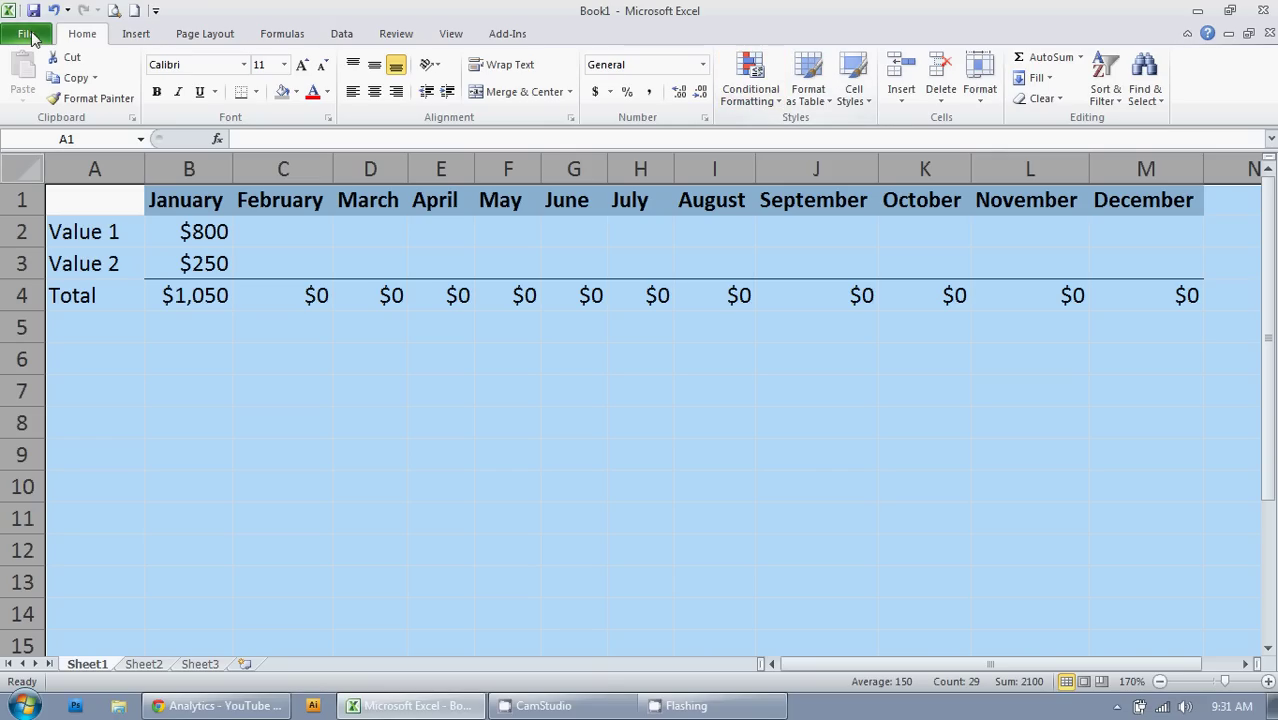
Start a Highlight Cells 'Equal To' rule with value 0 and open its format list.
{"action": "left_click", "coordinate": [750, 92]}
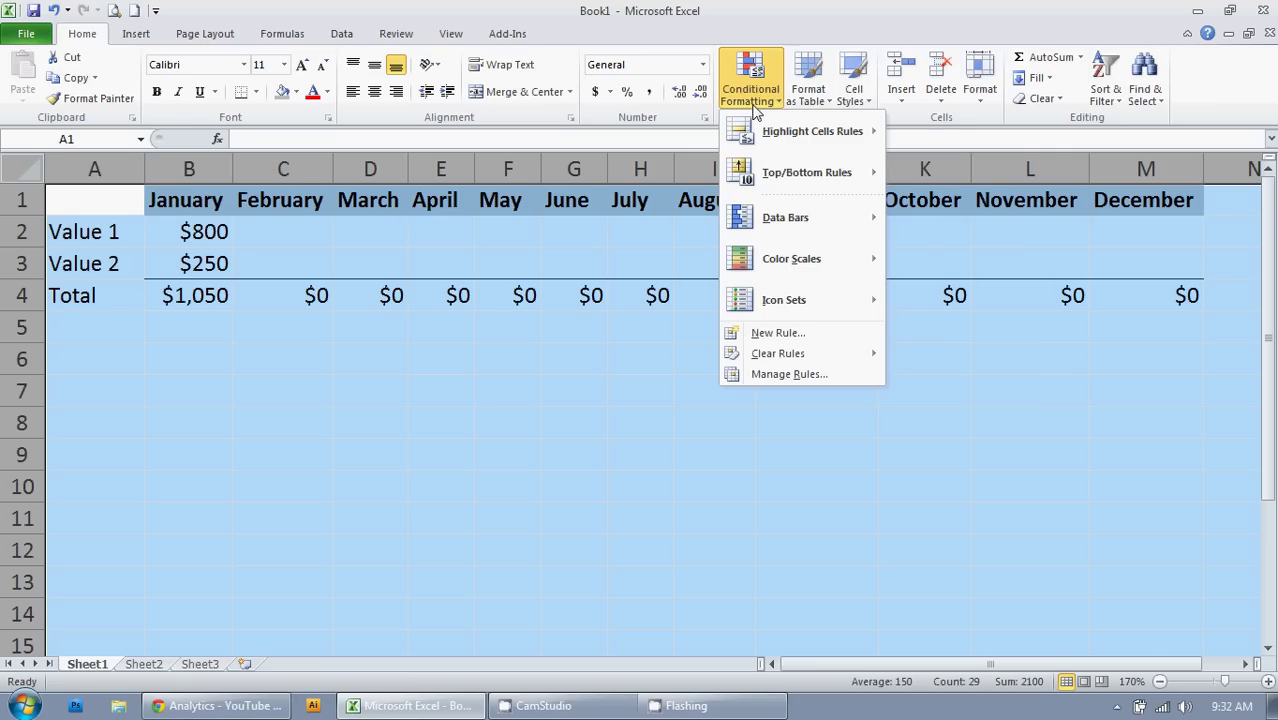
{"action": "mouse_move", "coordinate": [760, 137]}
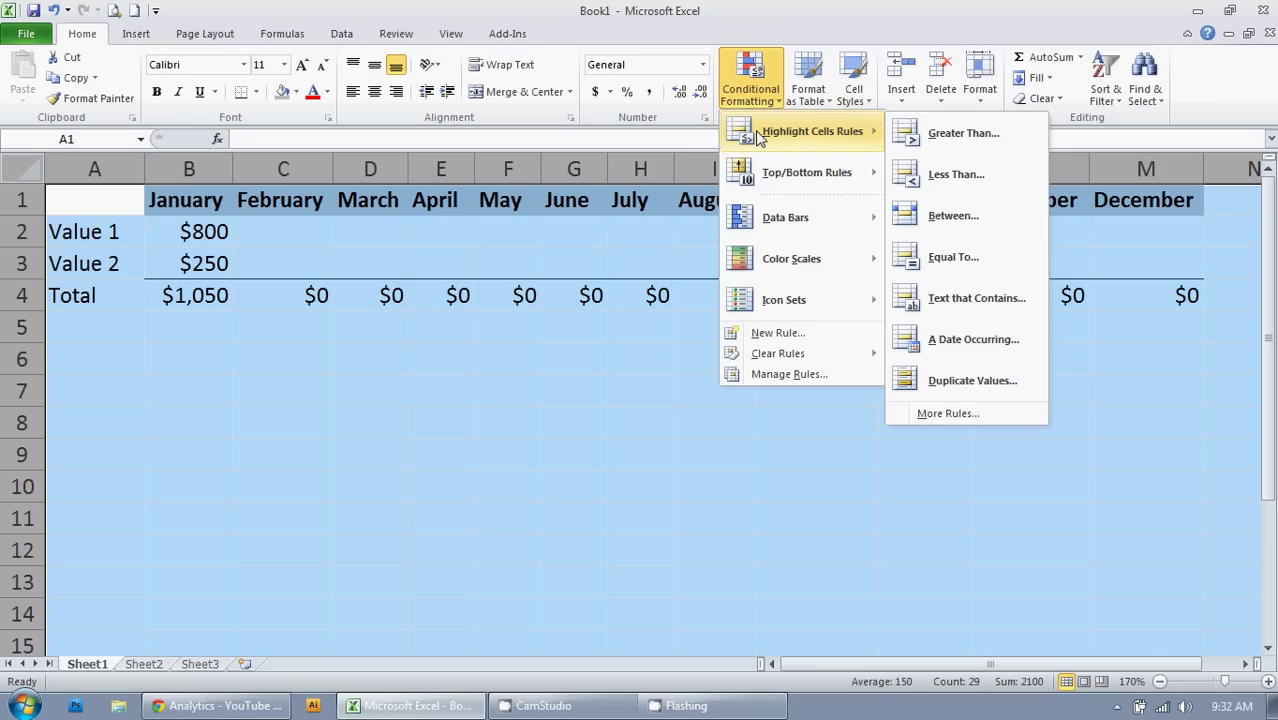
{"action": "left_click", "coordinate": [977, 262]}
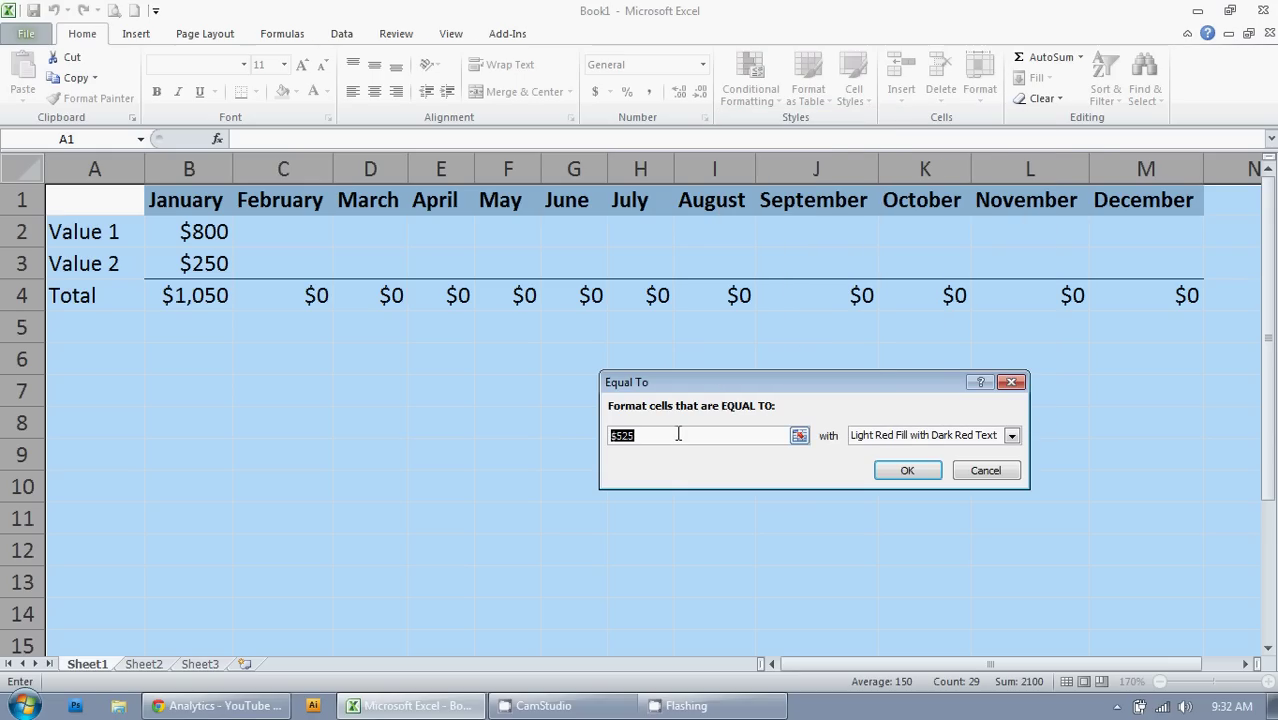
{"action": "type", "text": "0"}
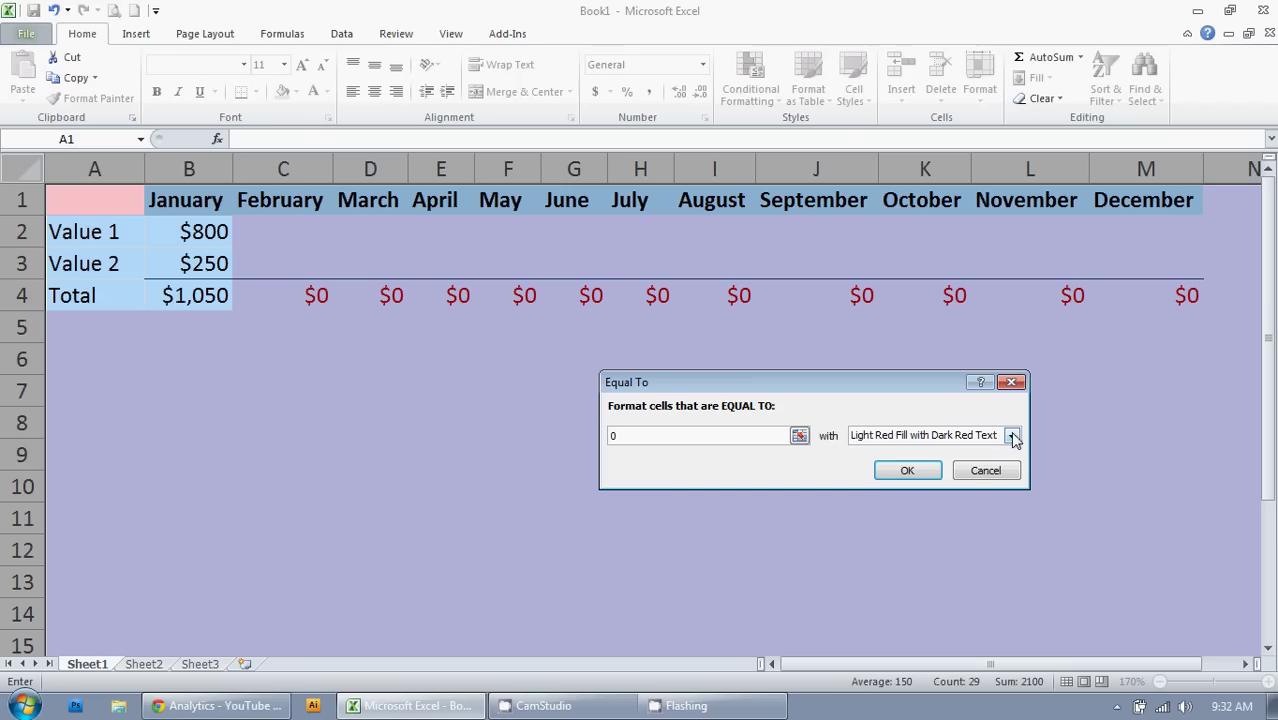
{"action": "left_click", "coordinate": [1012, 436]}
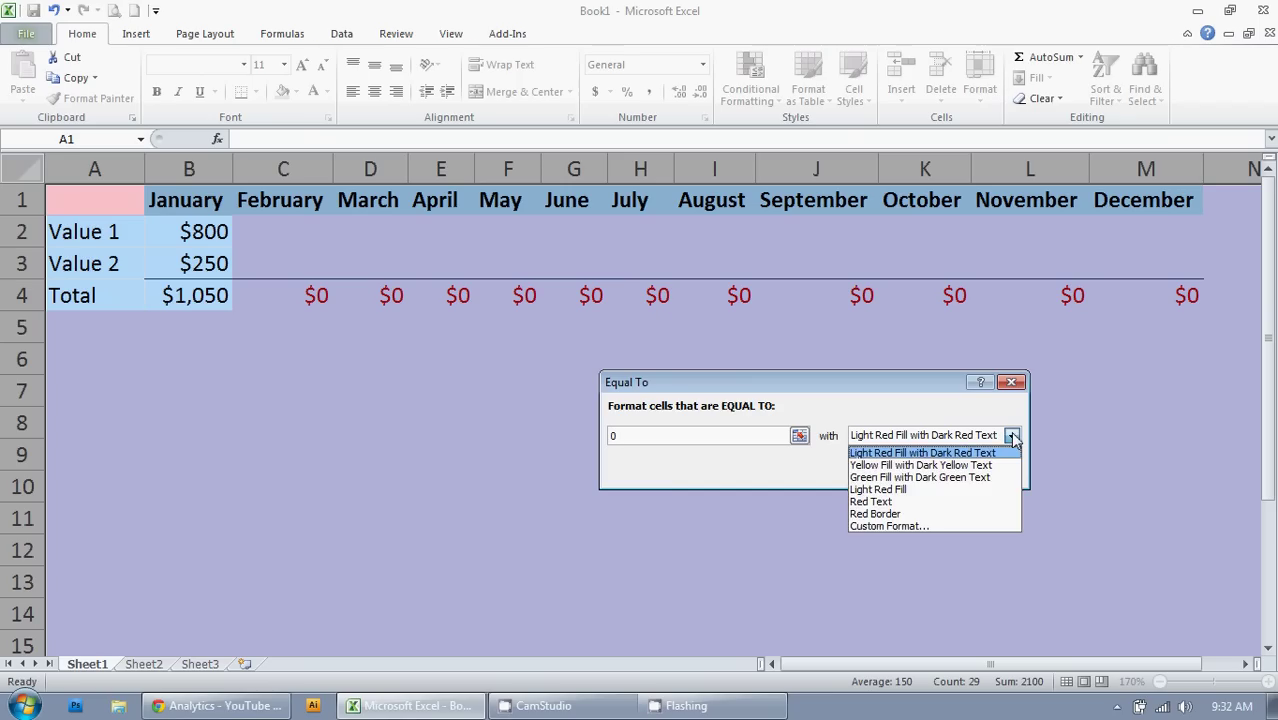
Give the equal-to-0 rule a custom format with White font color.
{"action": "left_click", "coordinate": [918, 526]}
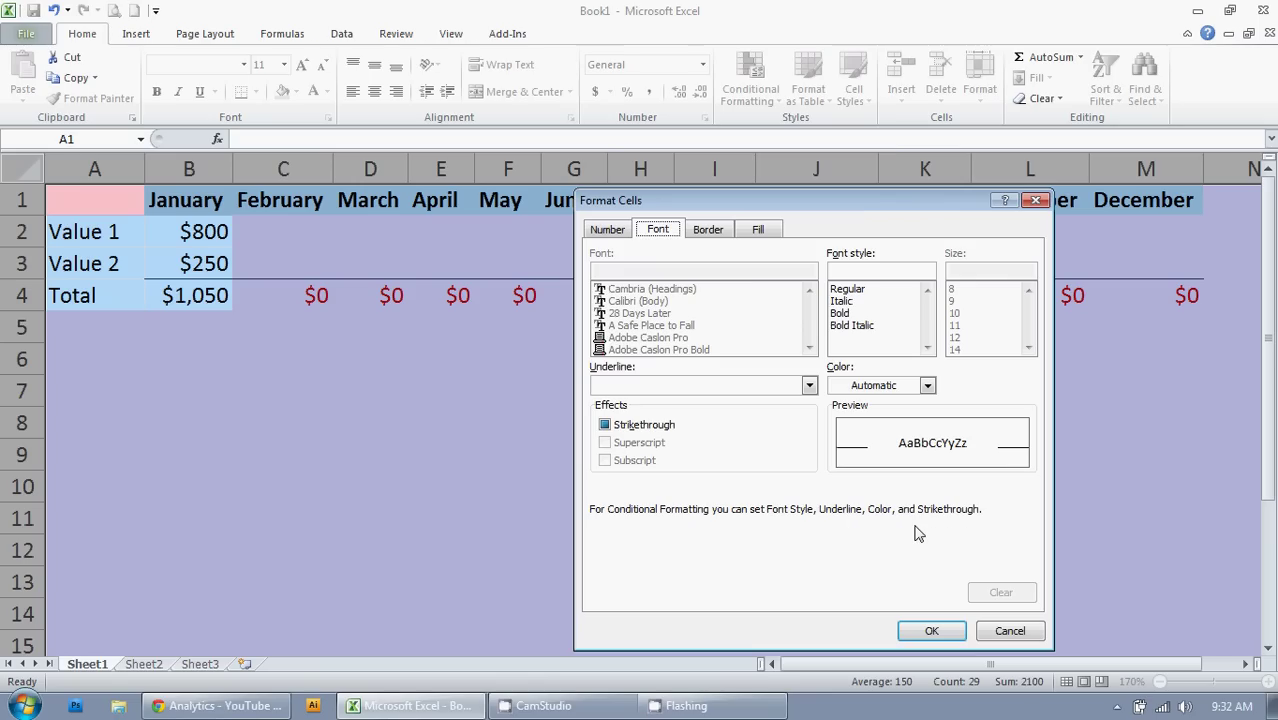
{"action": "left_click", "coordinate": [927, 386]}
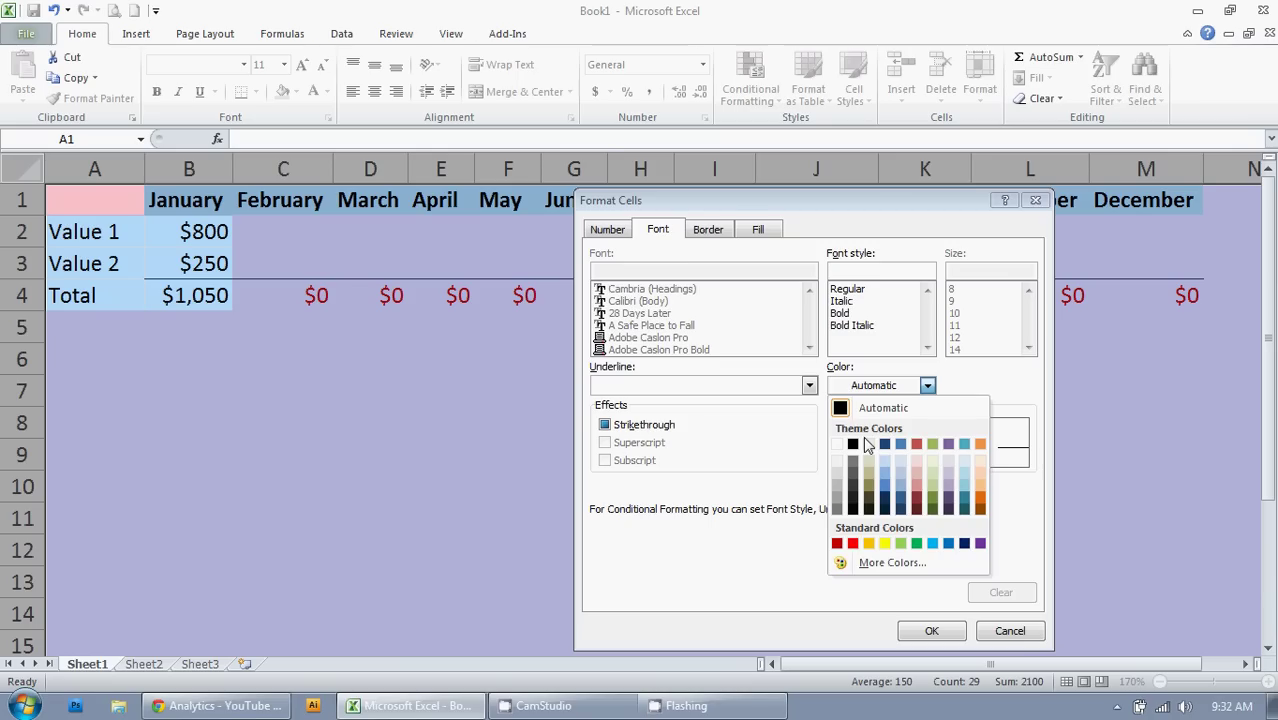
{"action": "left_click", "coordinate": [838, 446]}
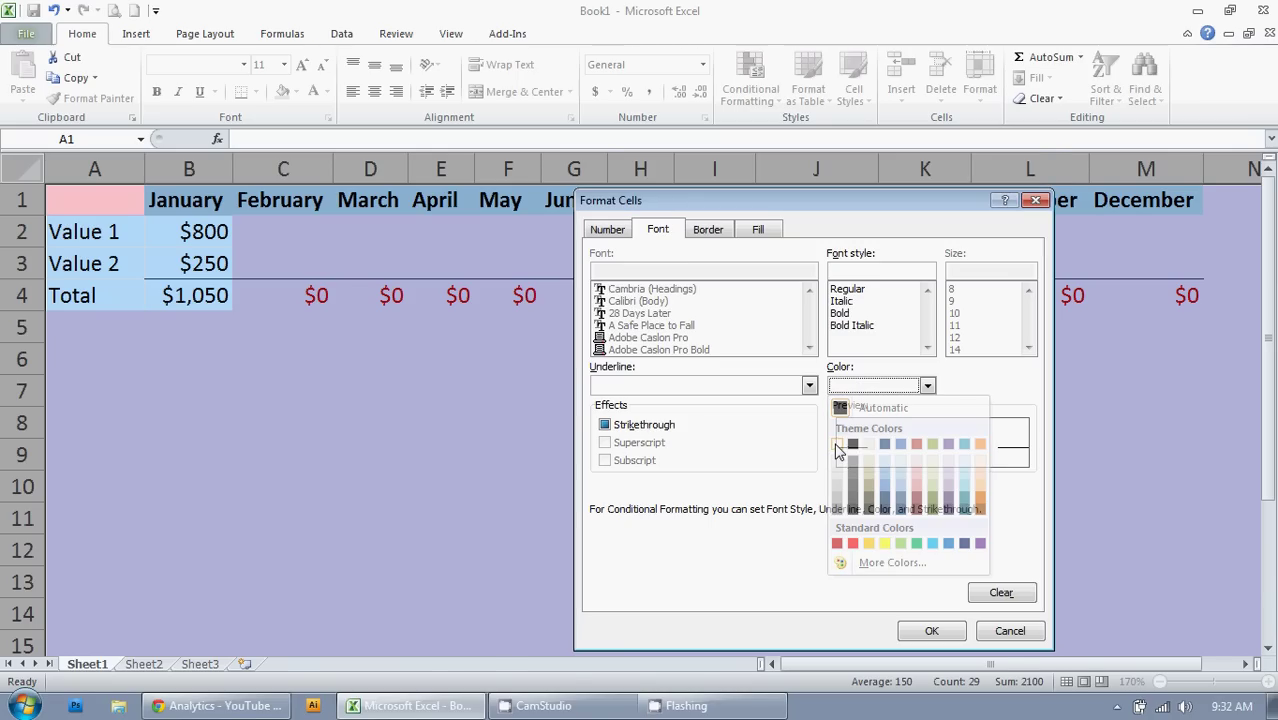
{"action": "key", "text": "Return"}
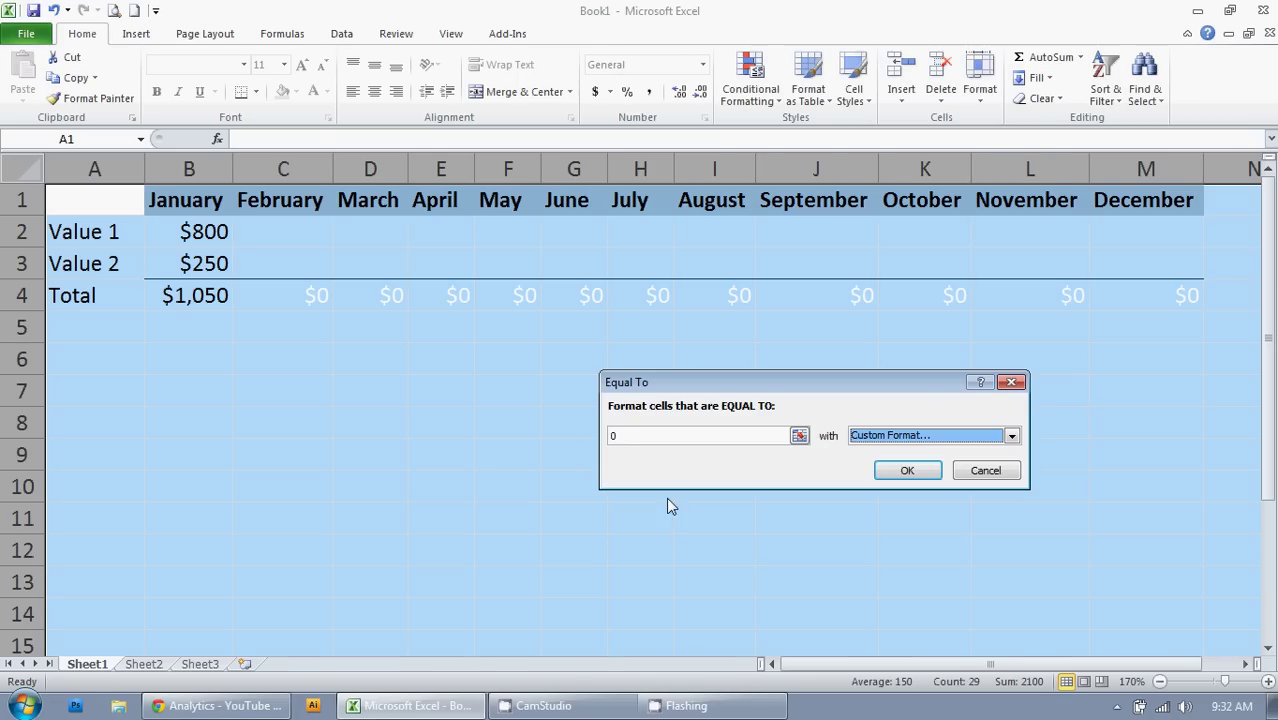
Confirm the Equal To rule and click C5 to deselect the sheet.
{"action": "left_click", "coordinate": [908, 471]}
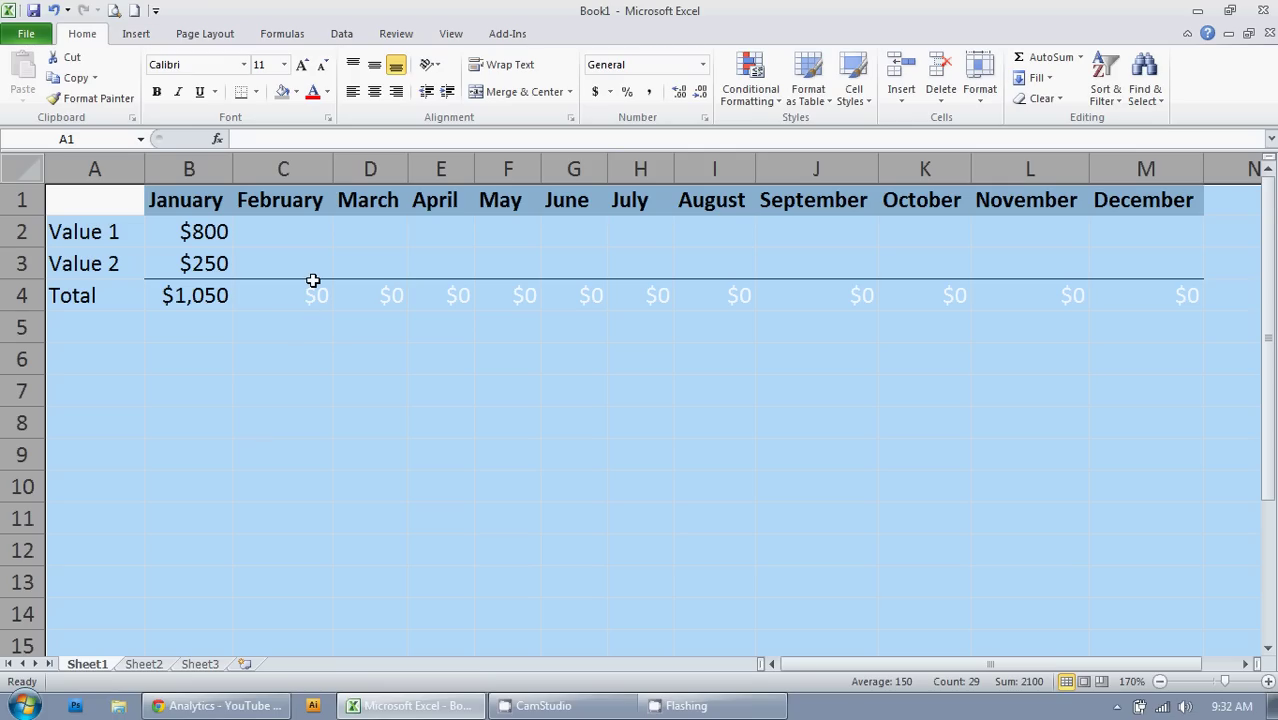
{"action": "left_click", "coordinate": [318, 336]}
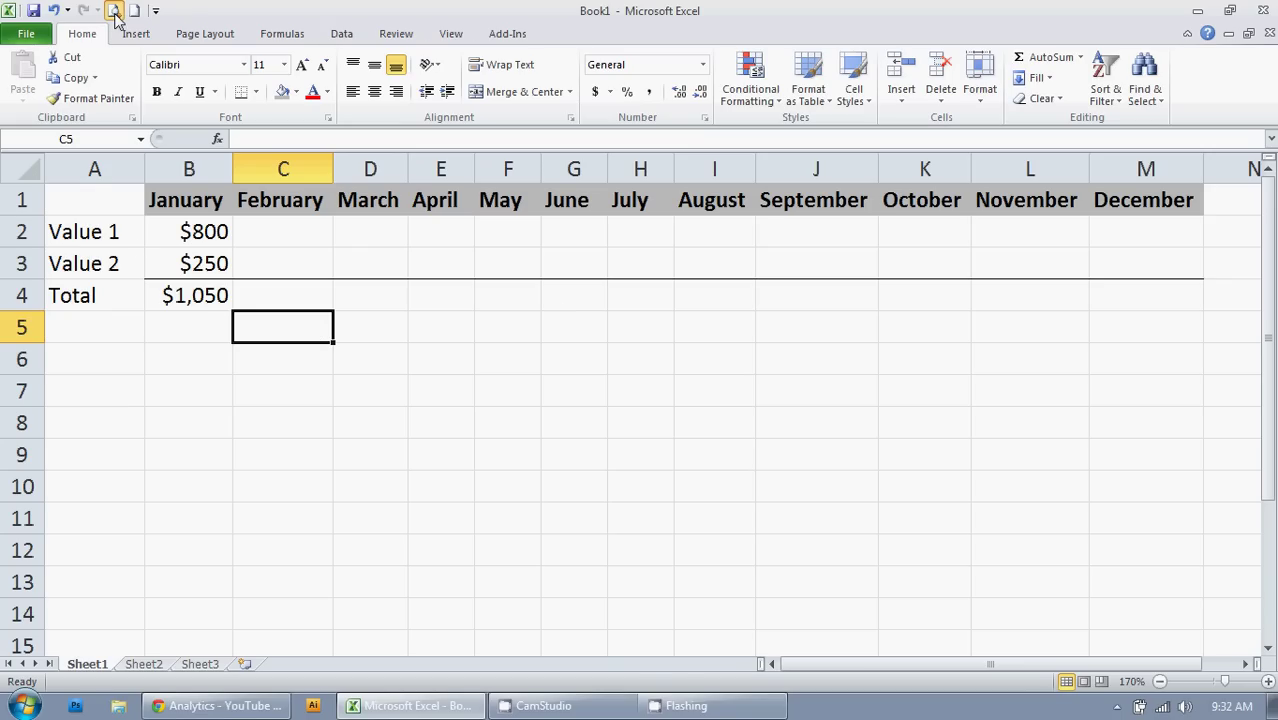
{"action": "key", "text": "ctrl+p"}
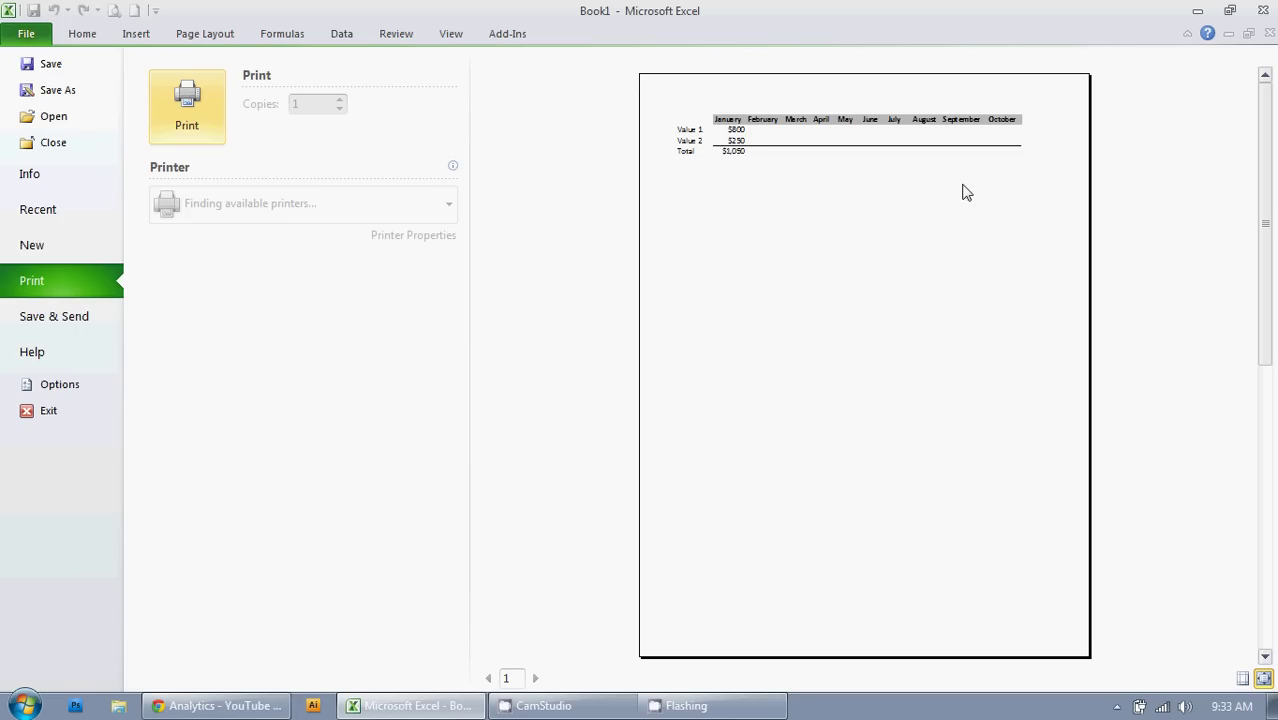
{"action": "key", "text": "Escape"}
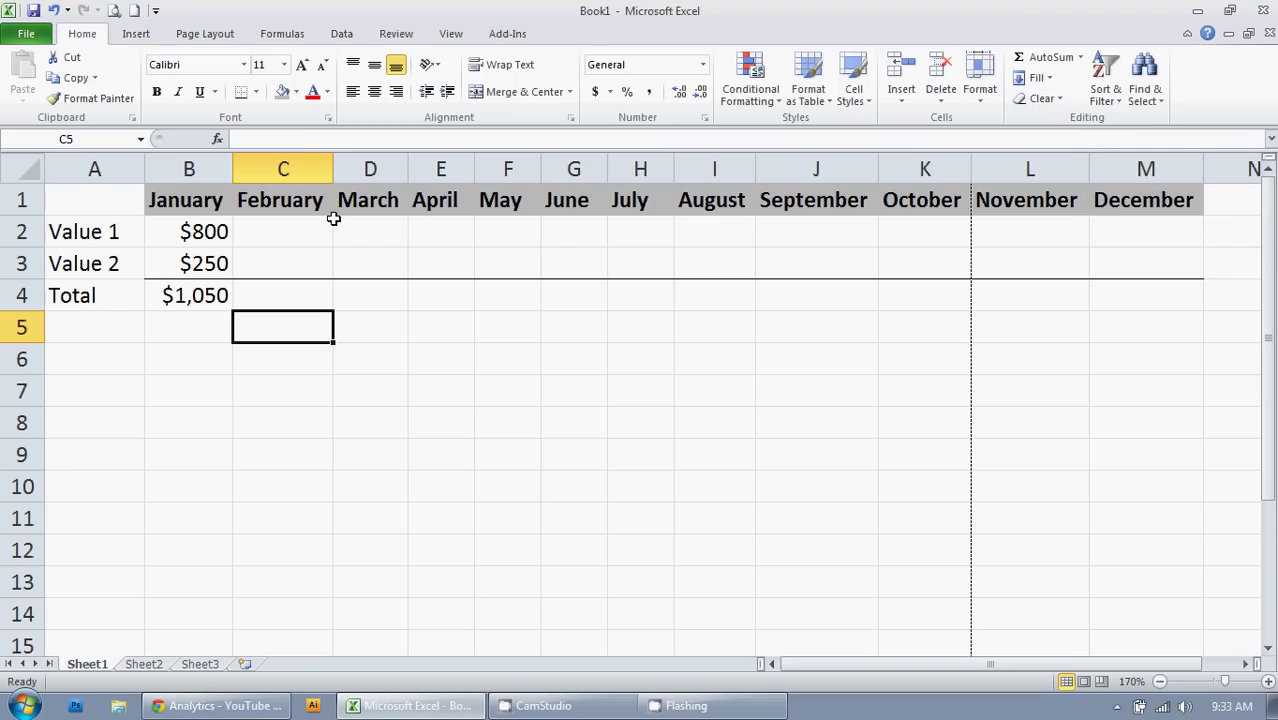